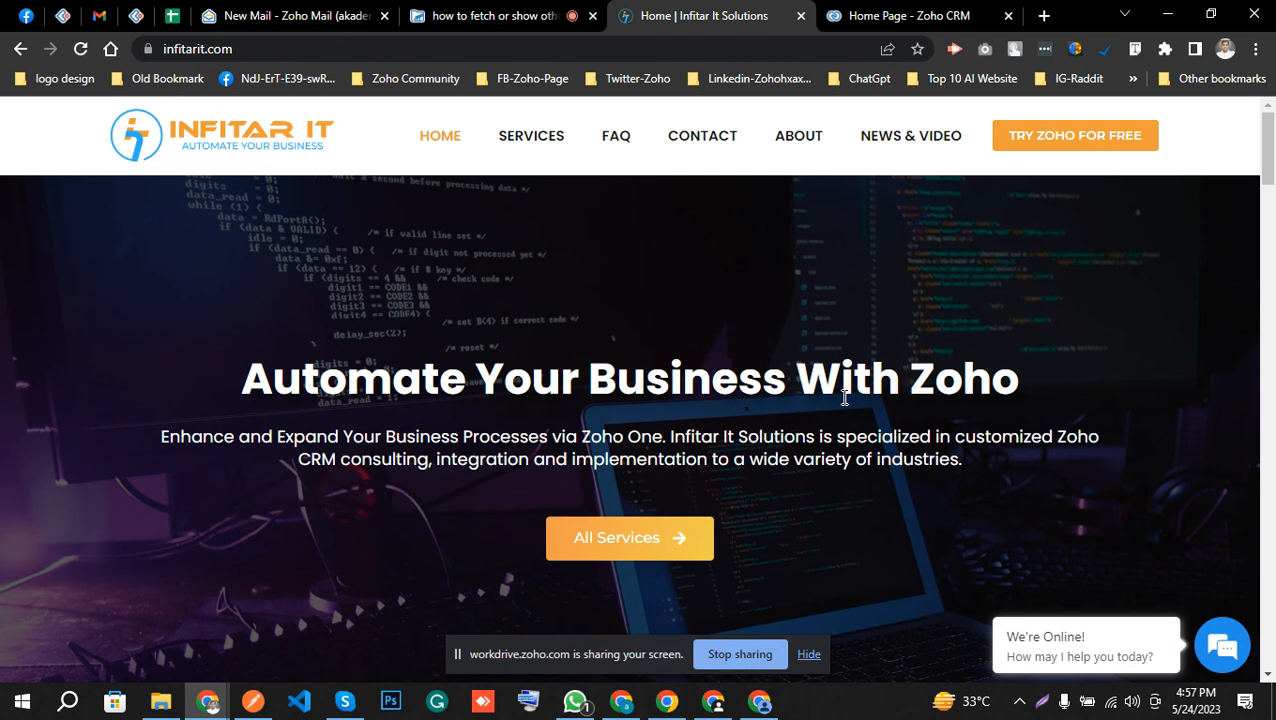
Switch to Zoho CRM, view the Companies list, and open a new contact form in the Contacts module
left_click(897, 13)
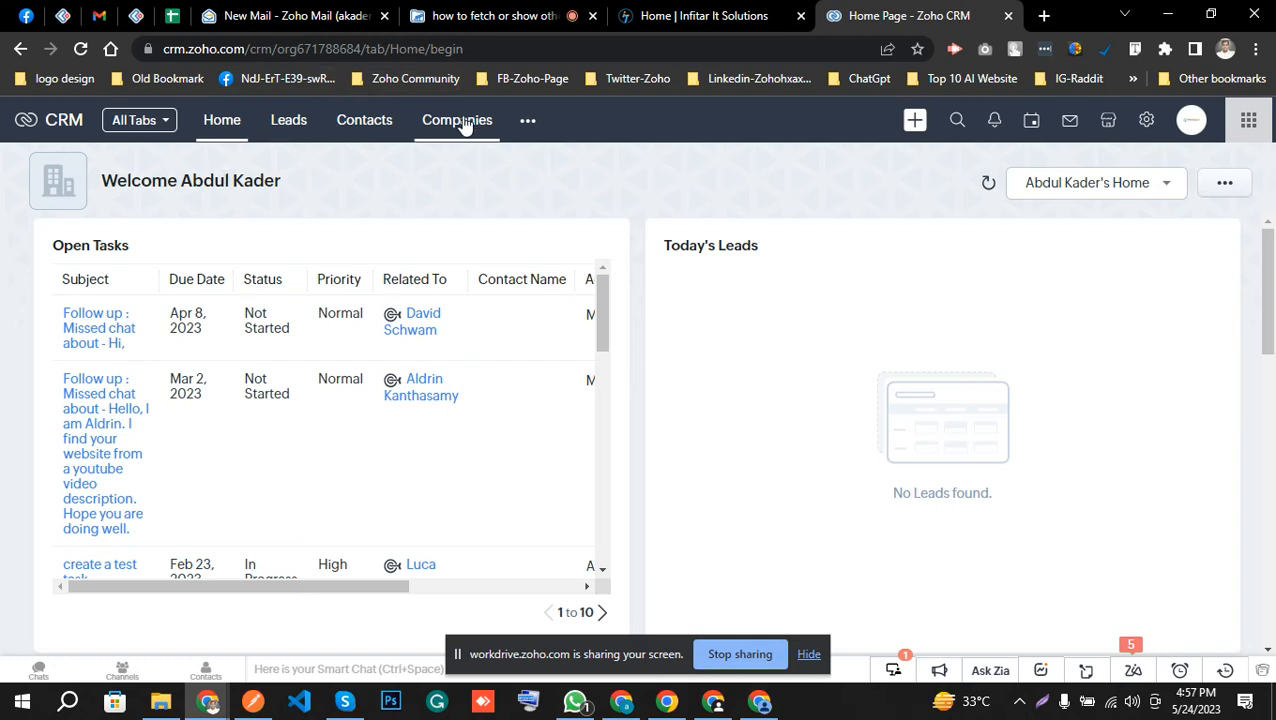
left_click(481, 139)
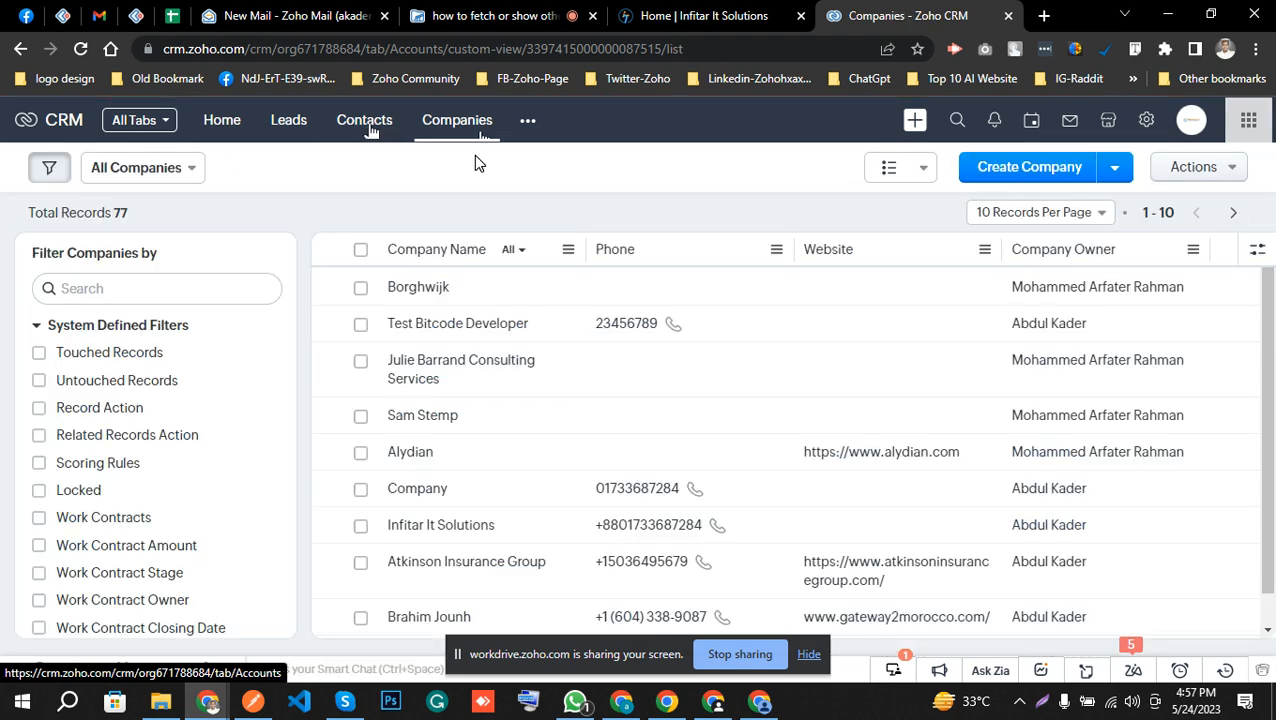
left_click(372, 125)
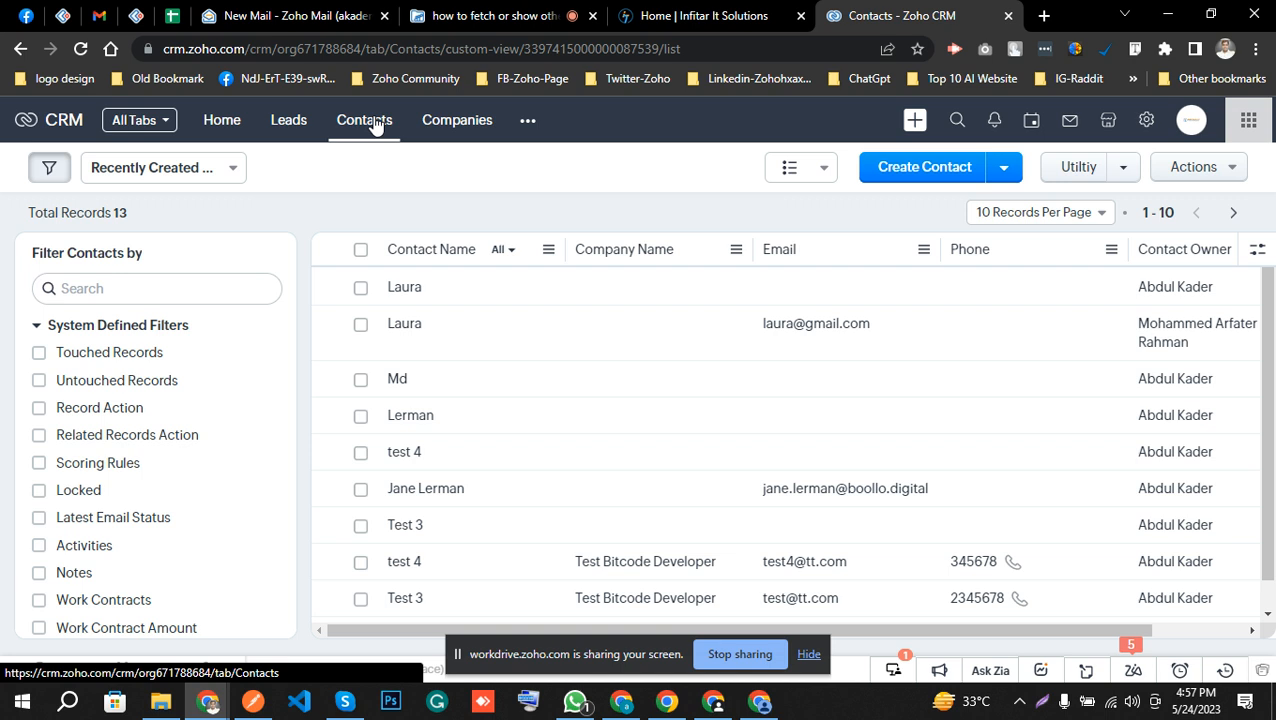
left_click(960, 175)
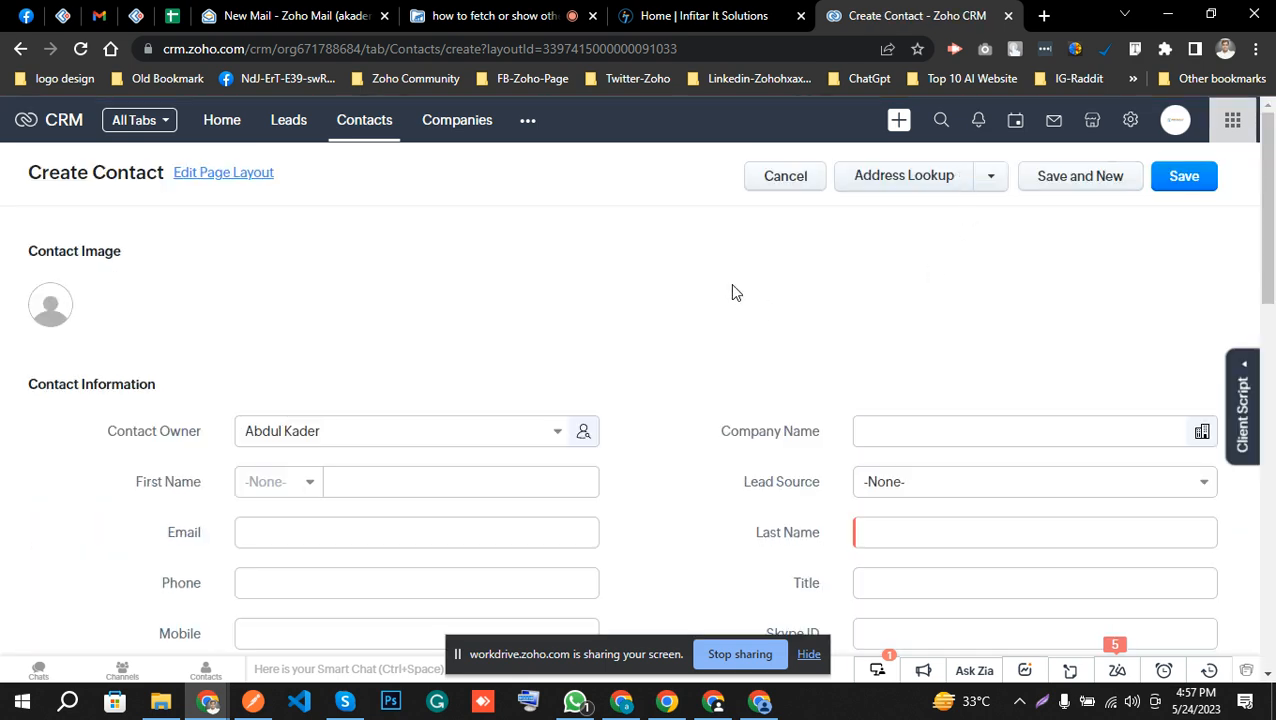
scroll(732, 291, "down", 2)
scroll(732, 291, "up", 1)
Open the Contacts page layout for editing and review its Contact Information and Address Information fields
left_click(212, 178)
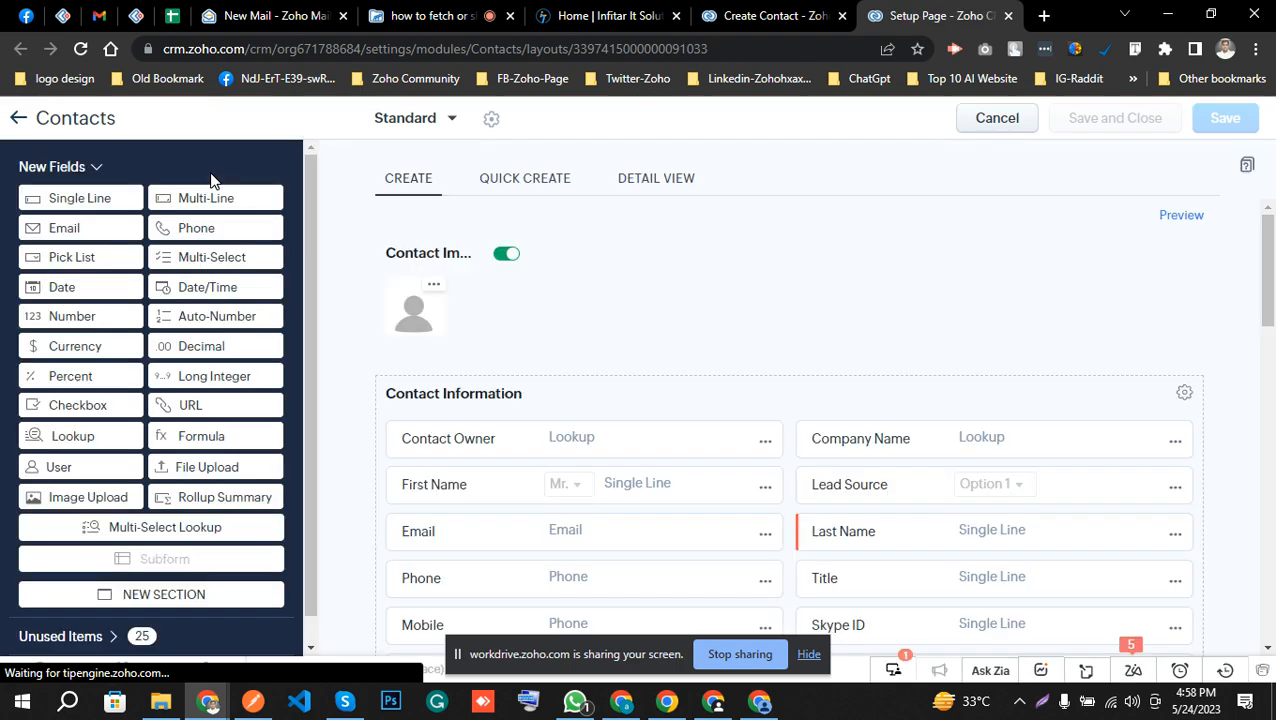
scroll(547, 450, "down", 5)
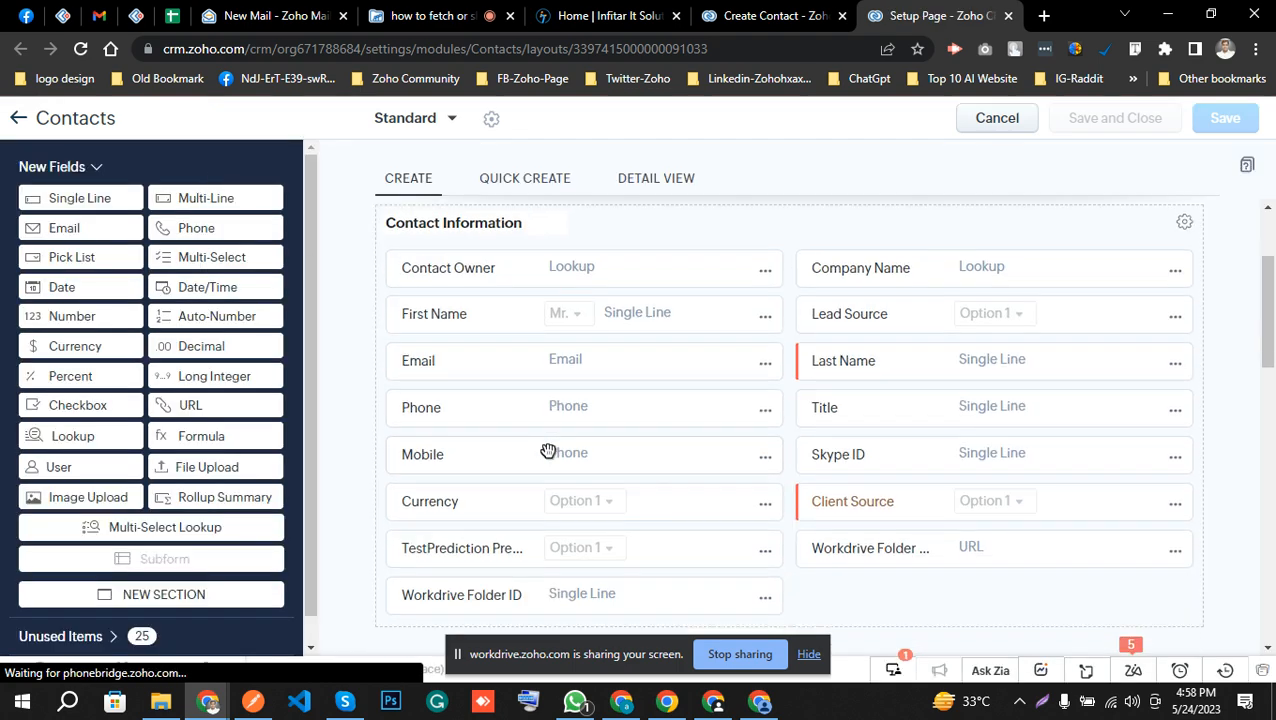
scroll(547, 450, "down", 1)
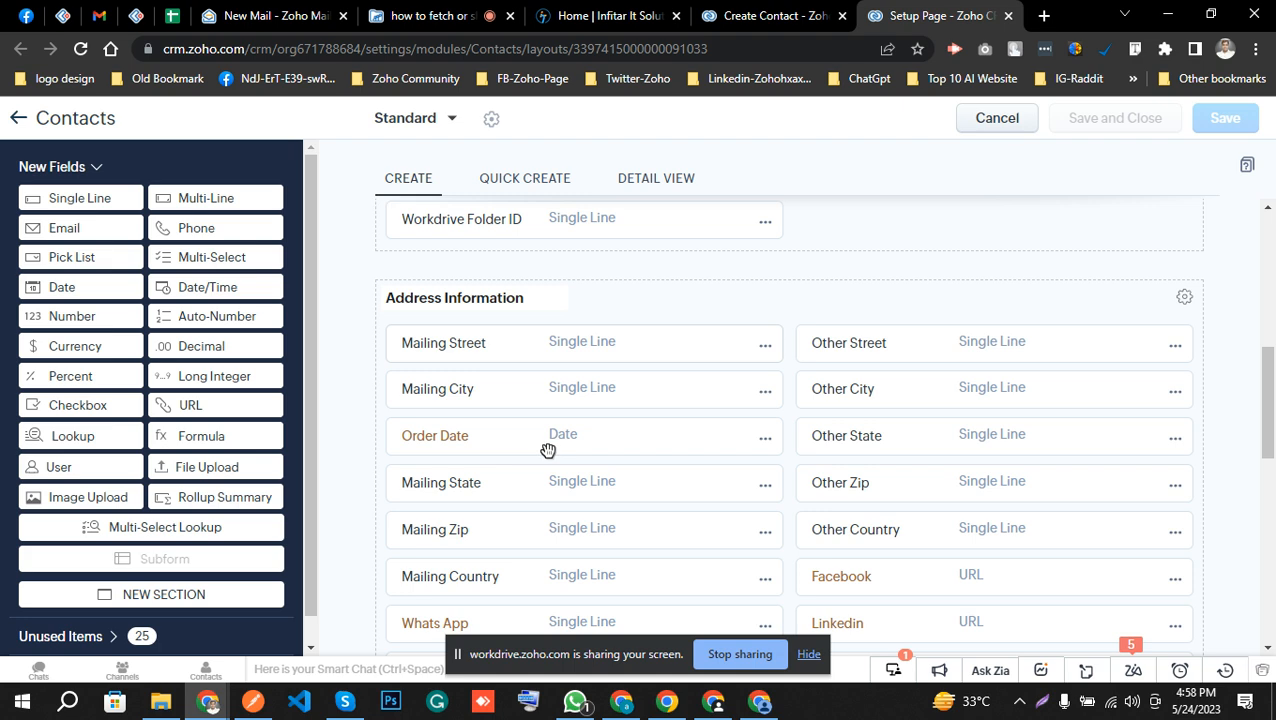
scroll(547, 450, "up", 4)
scroll(547, 450, "up", 1)
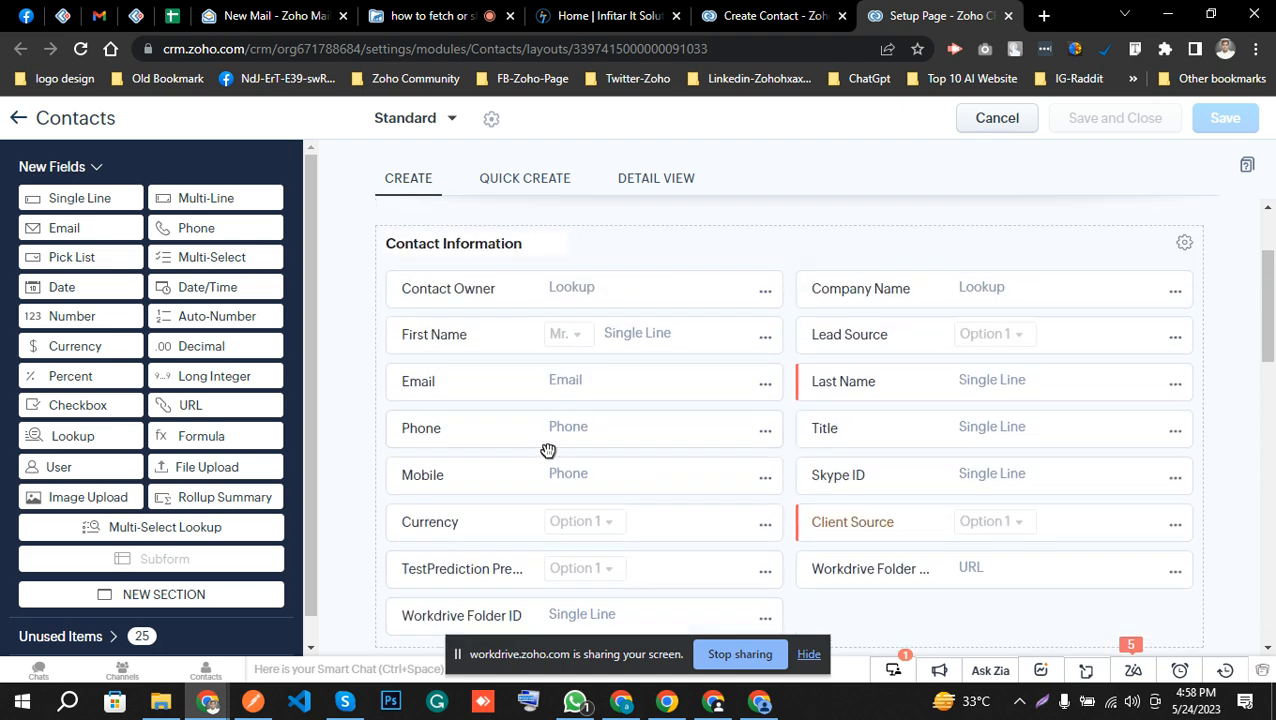
Check the lookup properties of the Company Name field and close them without changes
left_click(1176, 297)
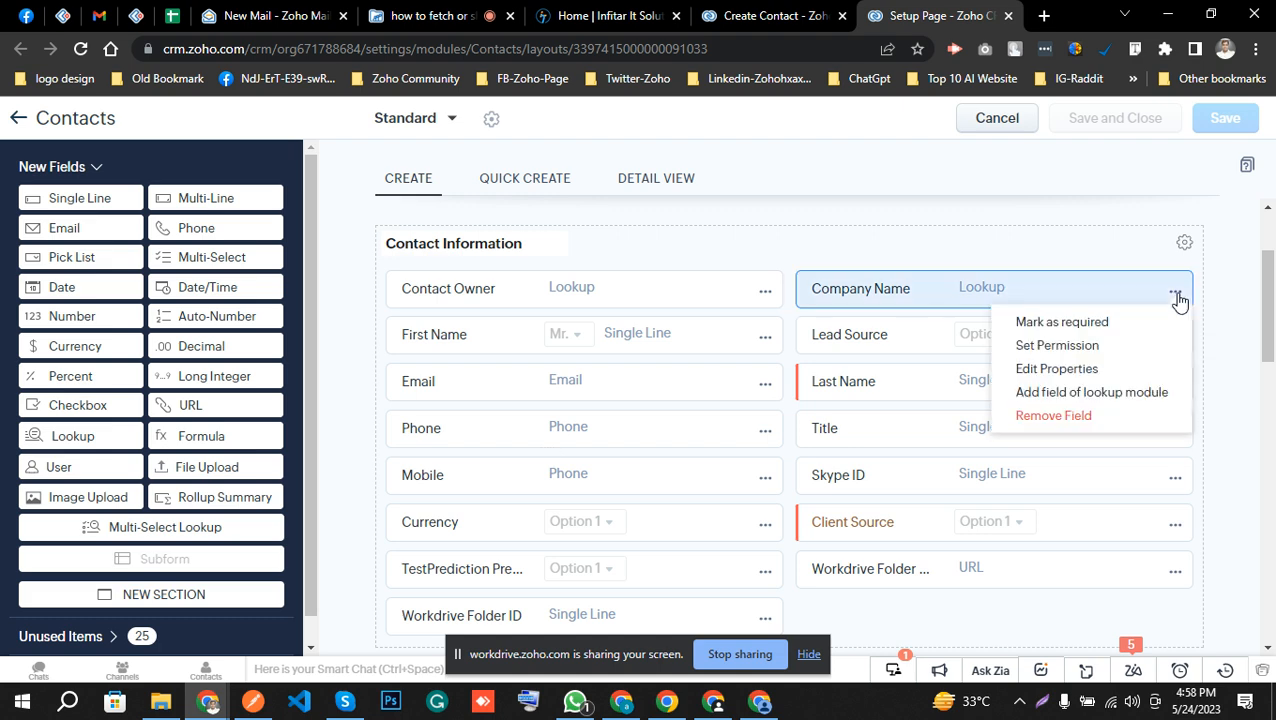
left_click(1105, 370)
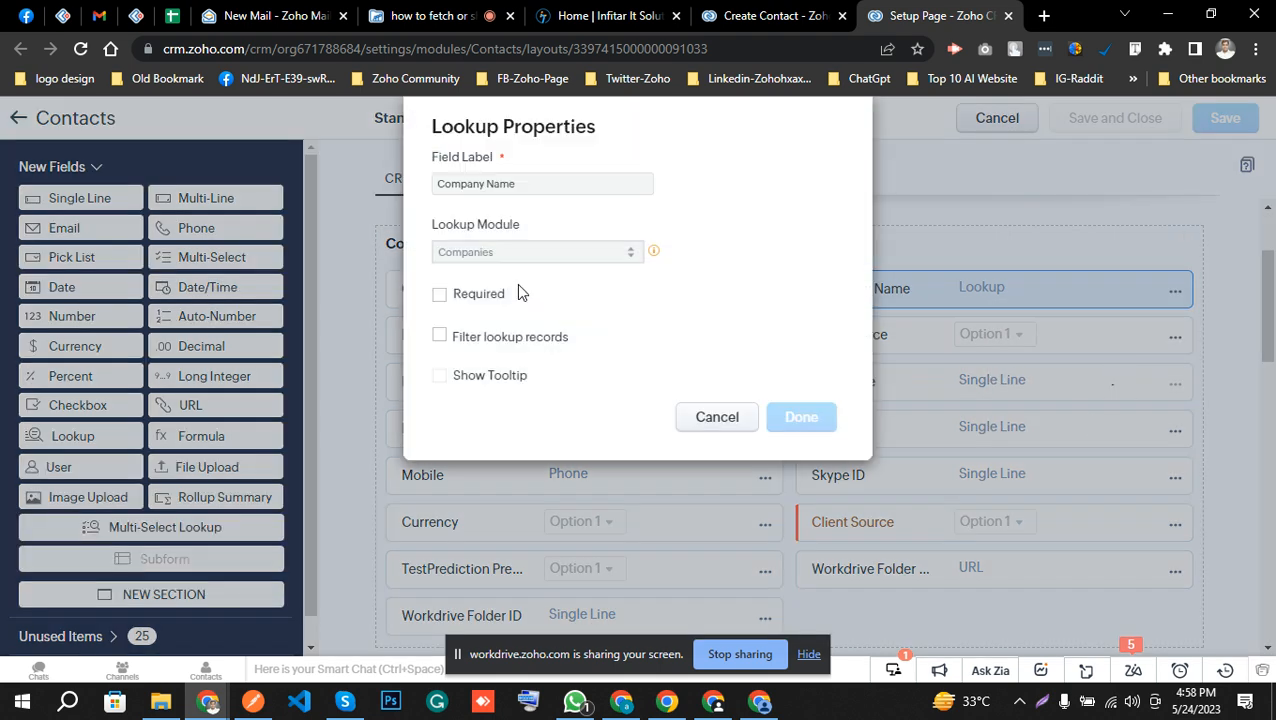
left_click(717, 418)
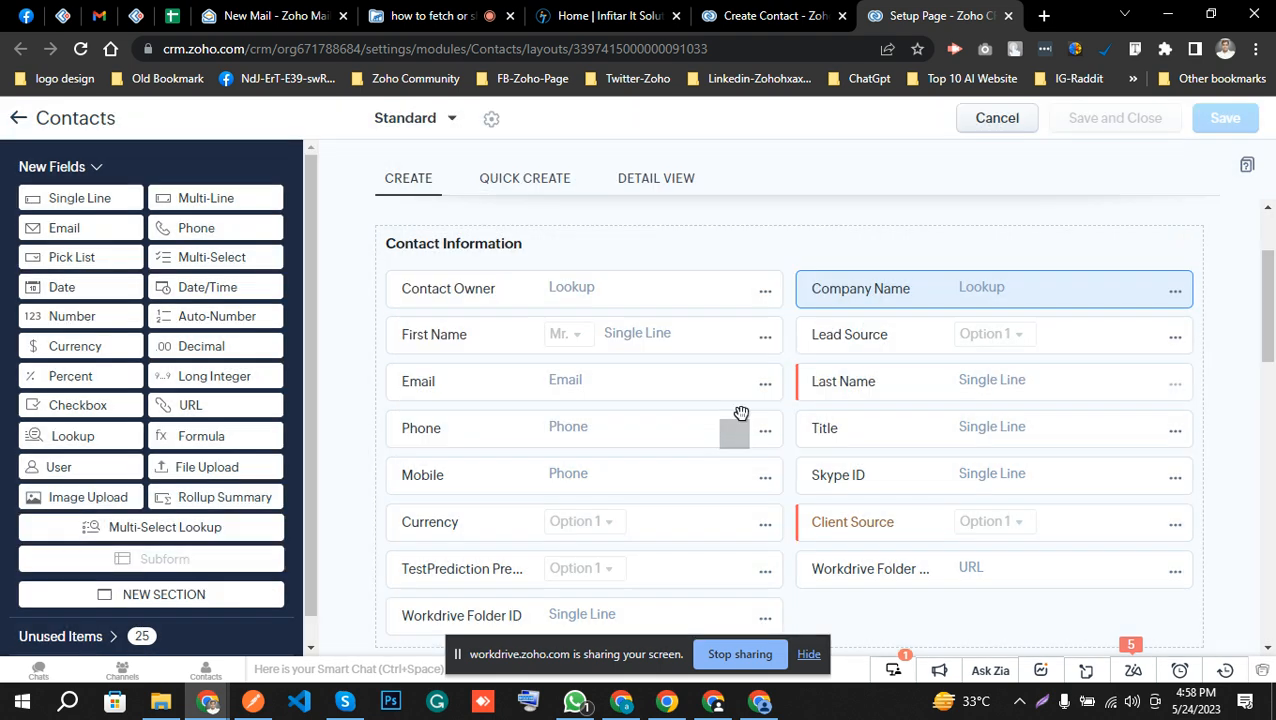
Start adding a field of the lookup module to Company Name and choose the company's Email field
left_click(1176, 293)
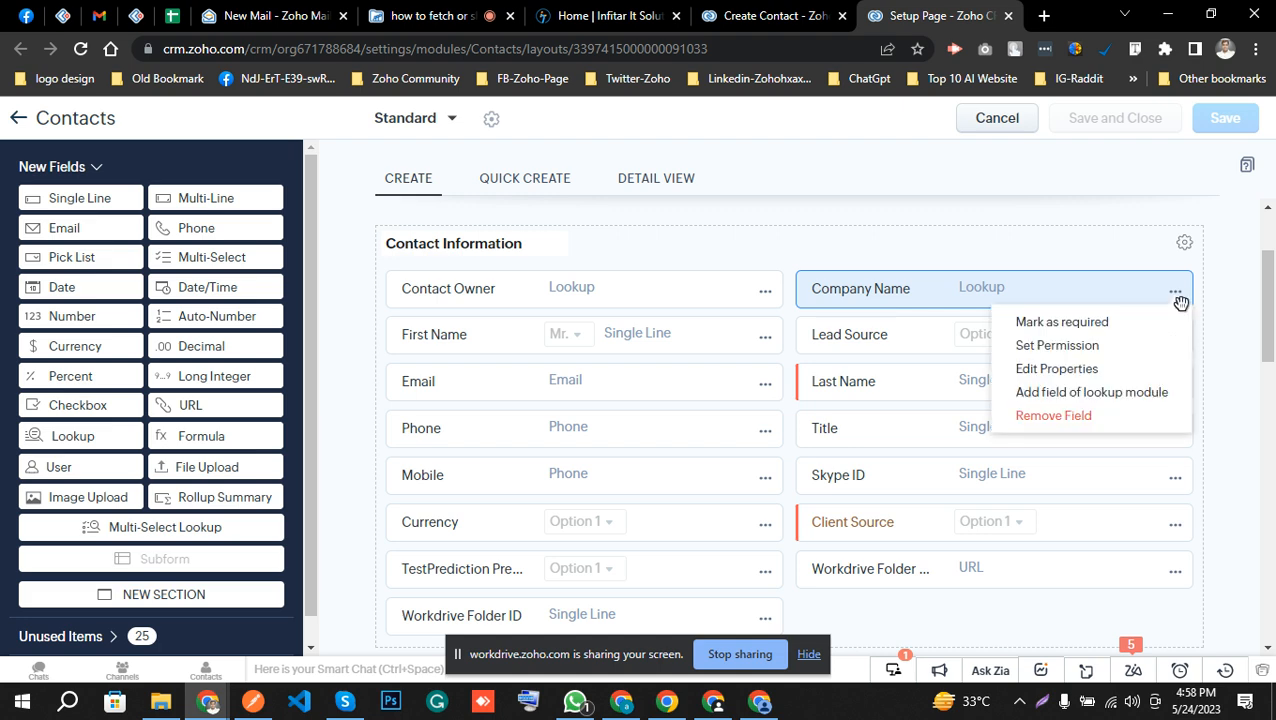
left_click(1108, 395)
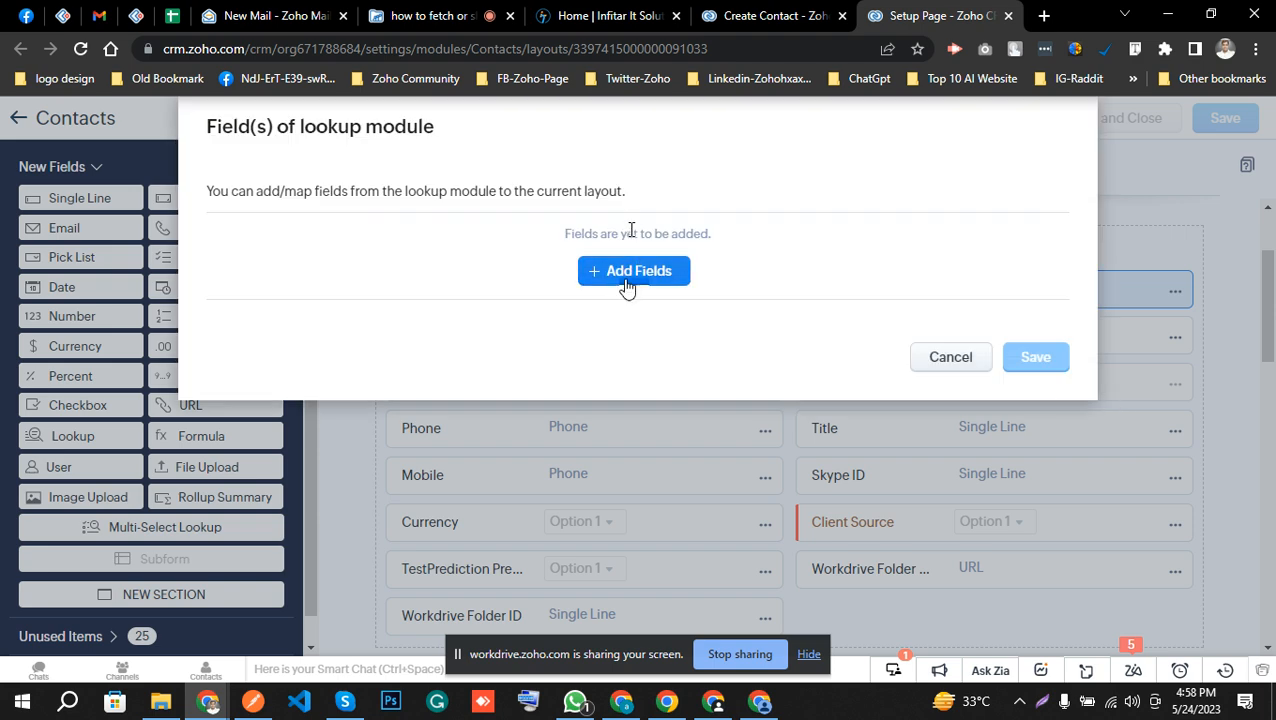
left_click(629, 270)
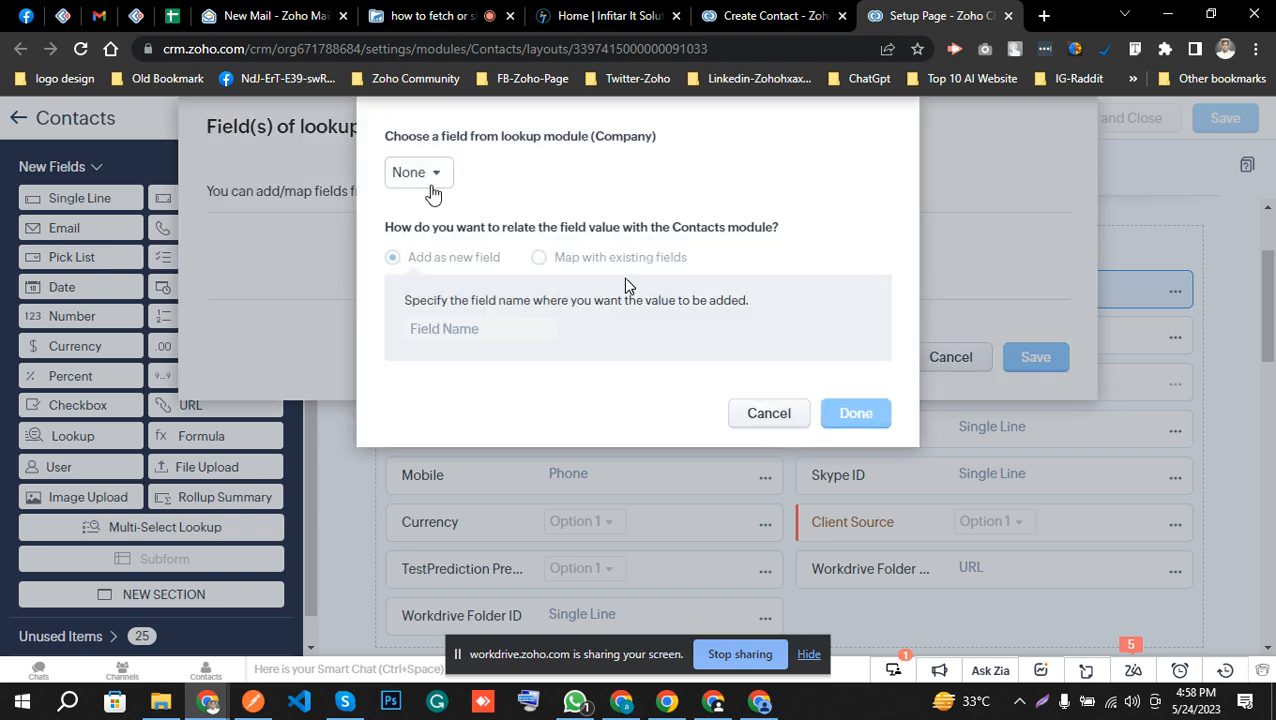
left_click(430, 190)
scroll(502, 328, "down", 3)
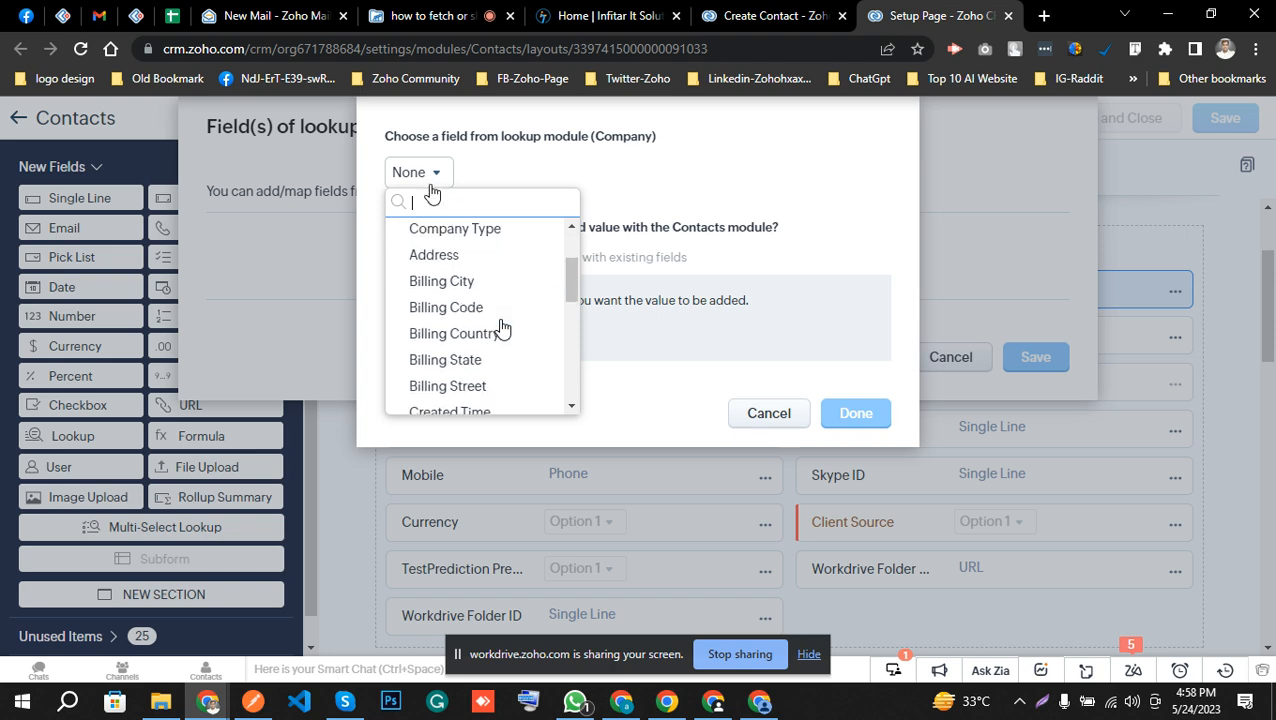
scroll(502, 328, "up", 3)
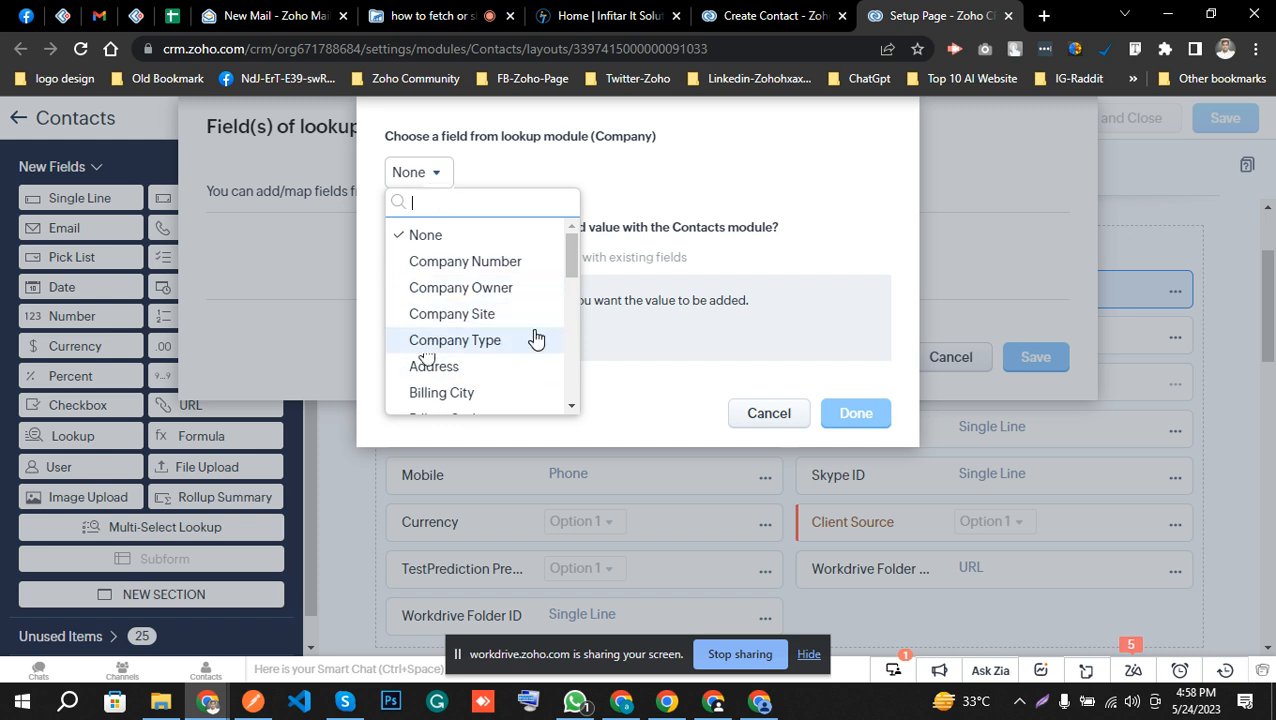
scroll(533, 337, "down", 2)
scroll(535, 338, "down", 3)
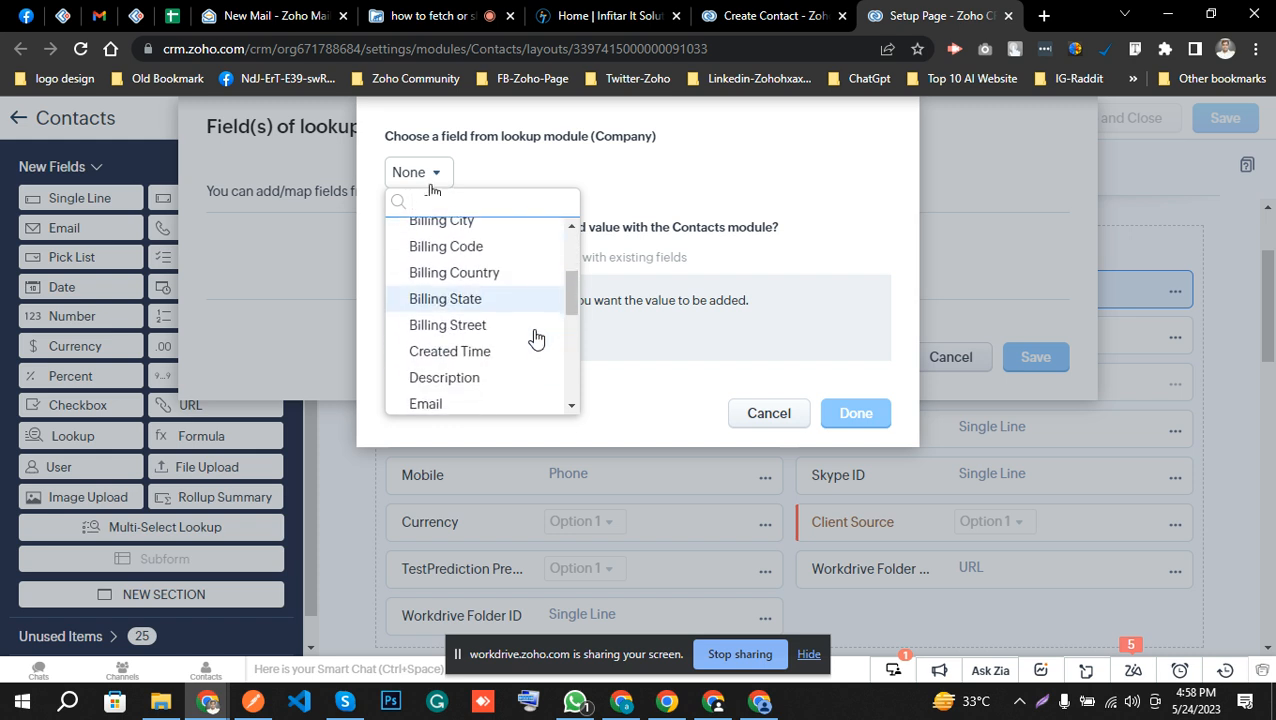
left_click(426, 316)
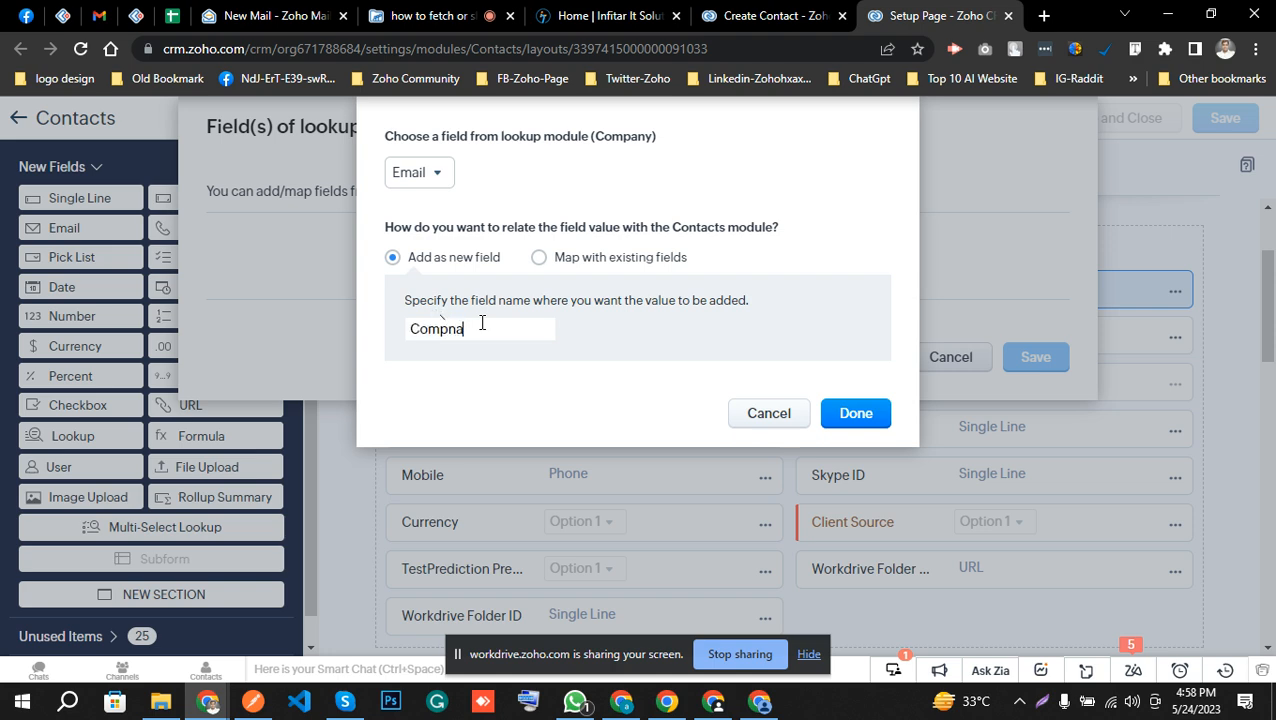
Name the new contact field "Compnay Email" and add it to the lookup module fields
left_click(481, 323)
type("Compnay Email")
left_click(846, 414)
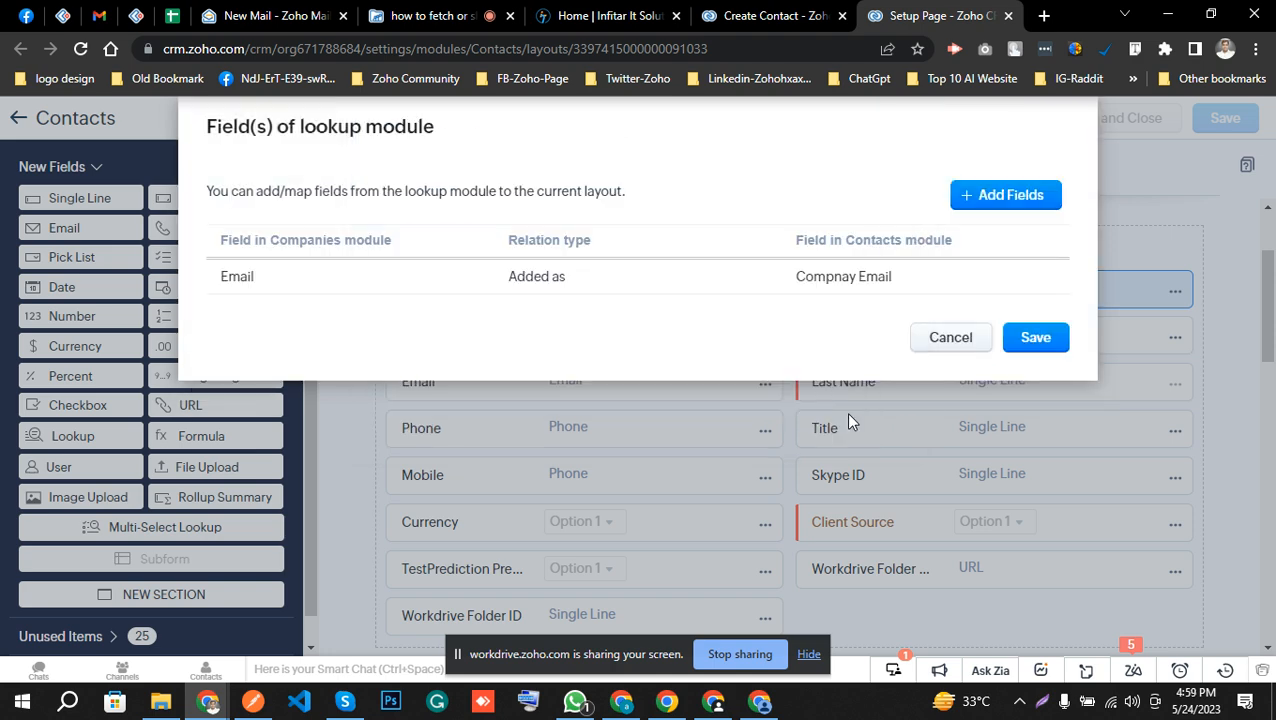
Save the lookup field mapping and the Standard layout, and leave the layout editor
left_click(1030, 340)
left_click(1220, 126)
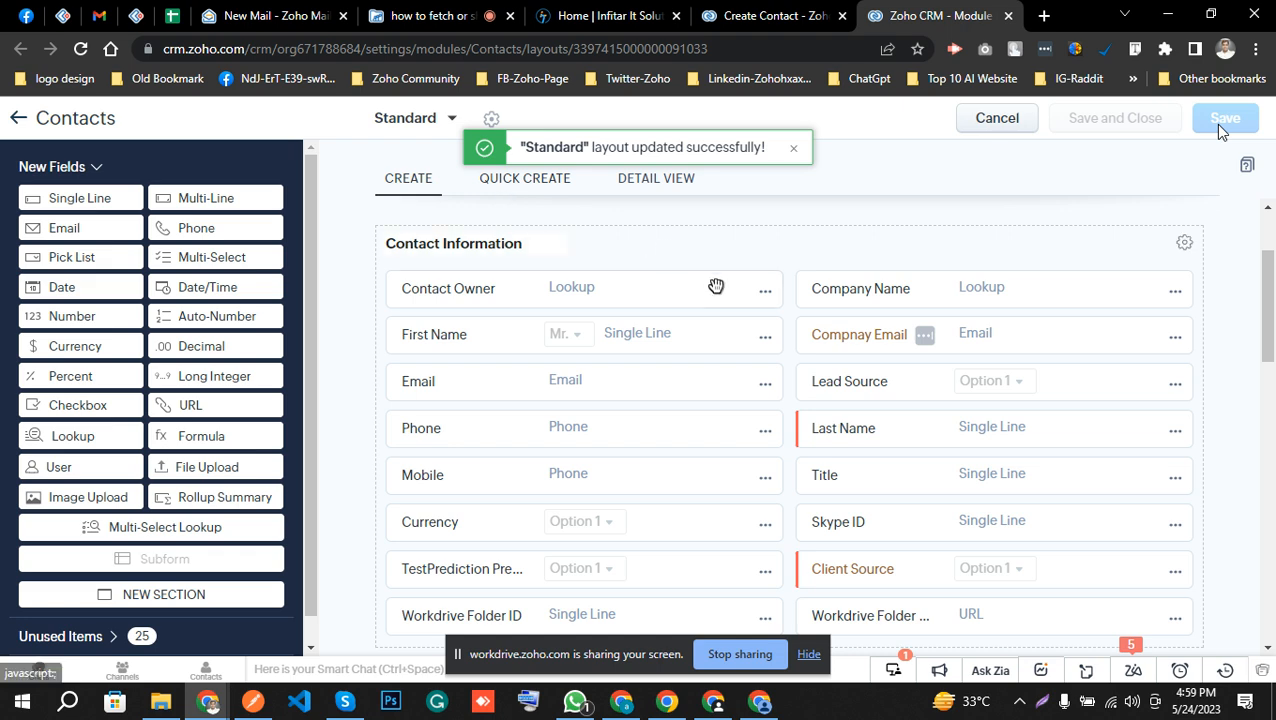
left_click(1005, 127)
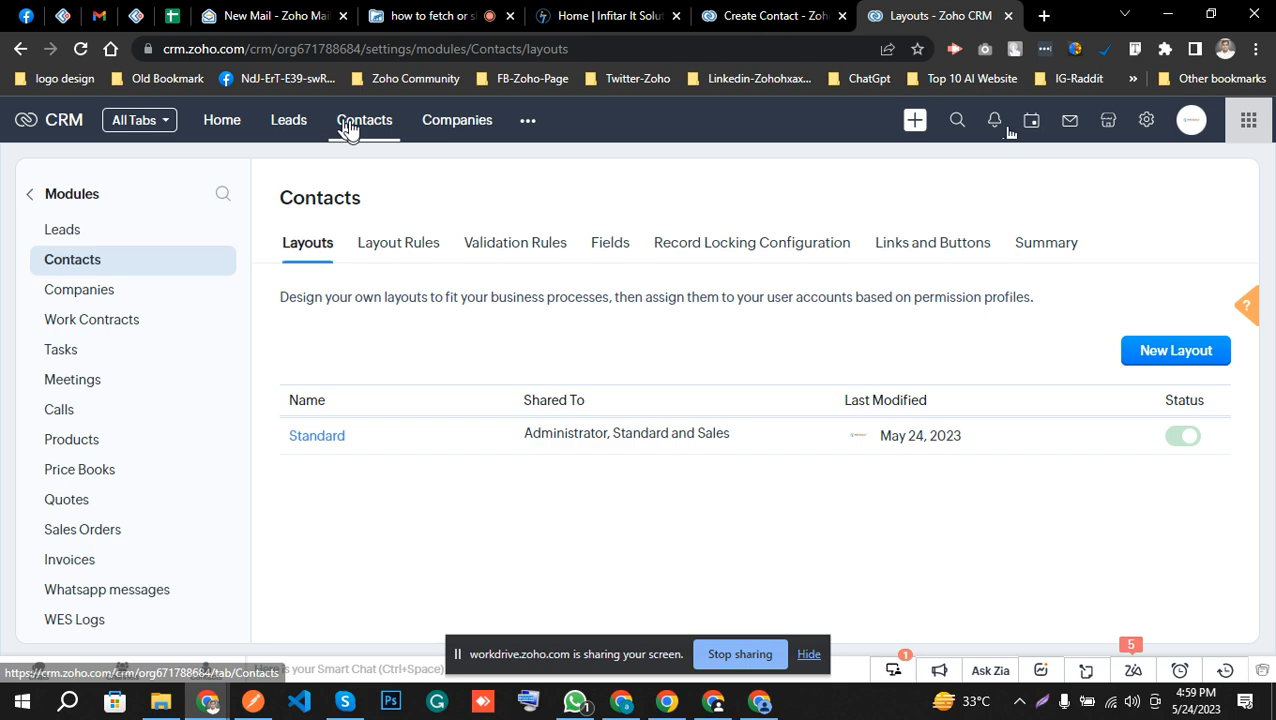
Add the Email column to the Companies list view and look at the companies' email values
left_click(476, 140)
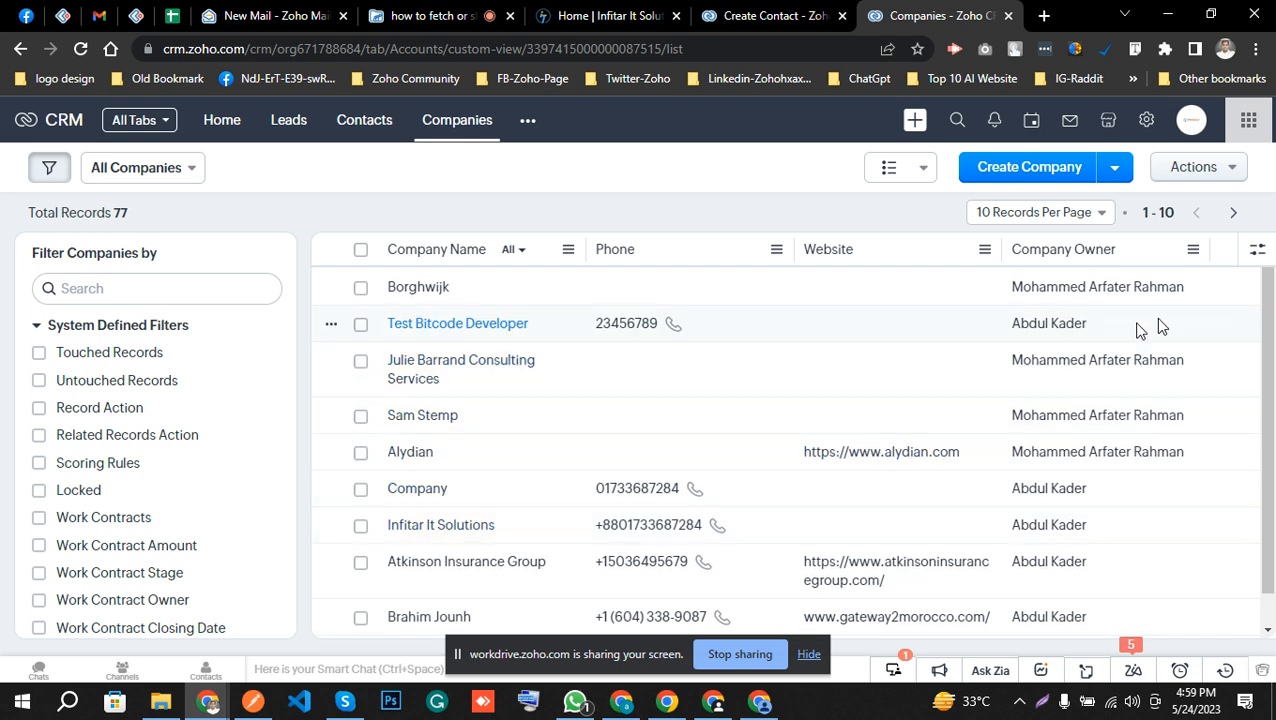
left_click(1257, 250)
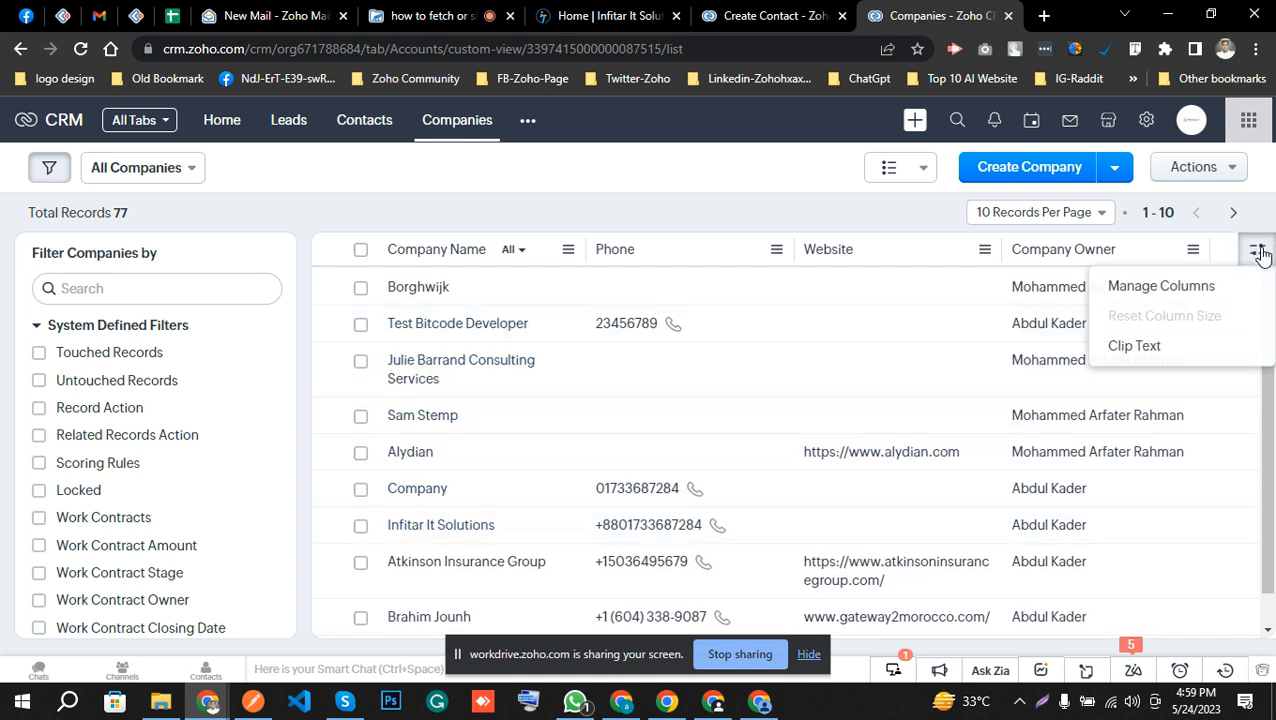
left_click(1188, 292)
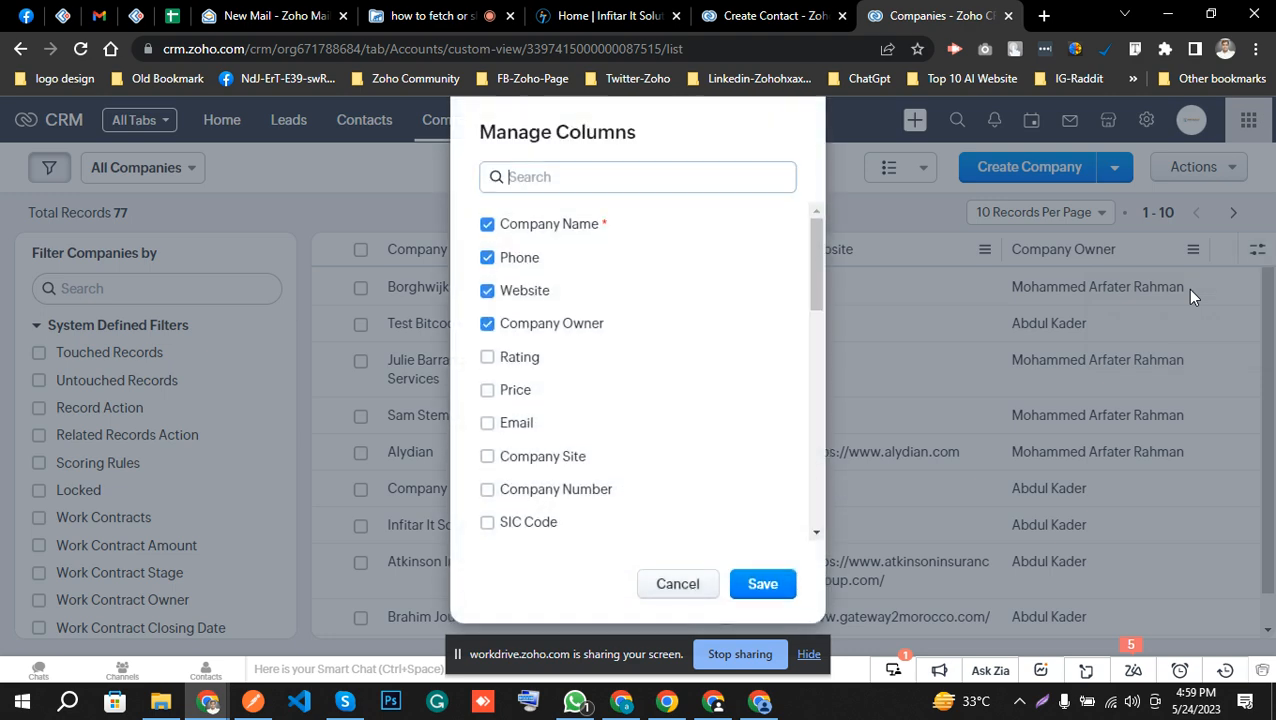
left_click(487, 423)
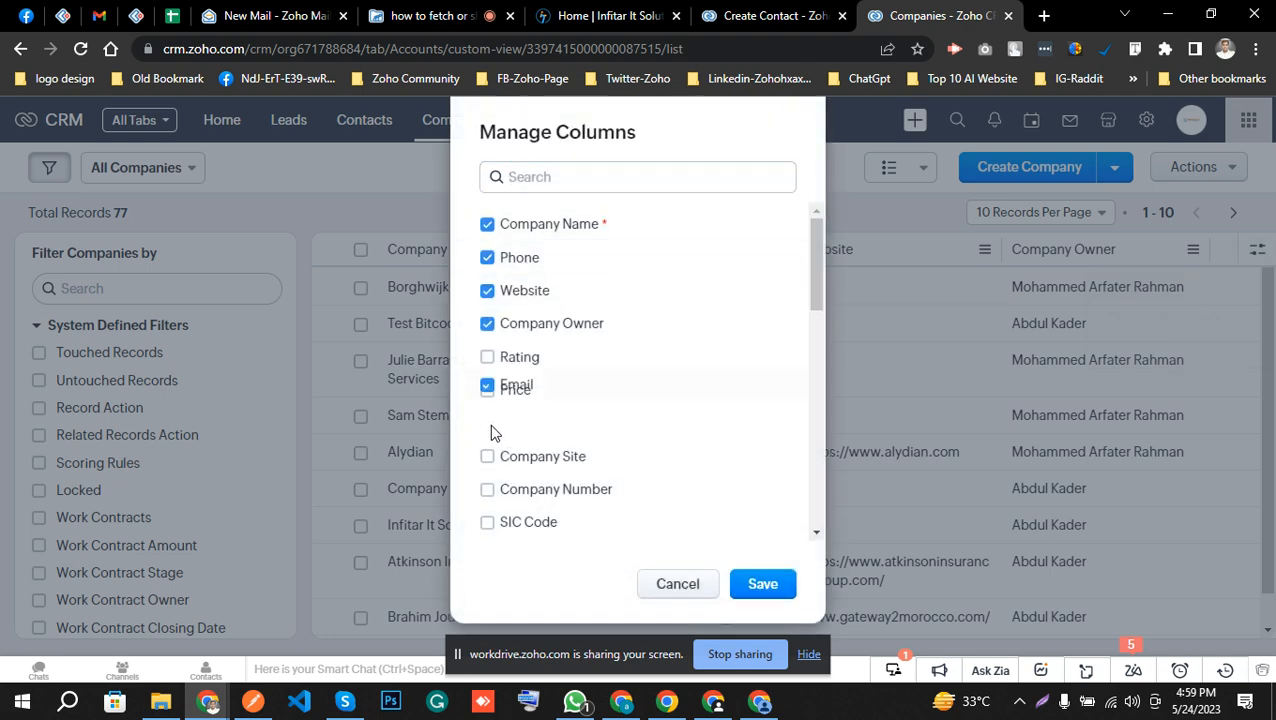
left_click(763, 585)
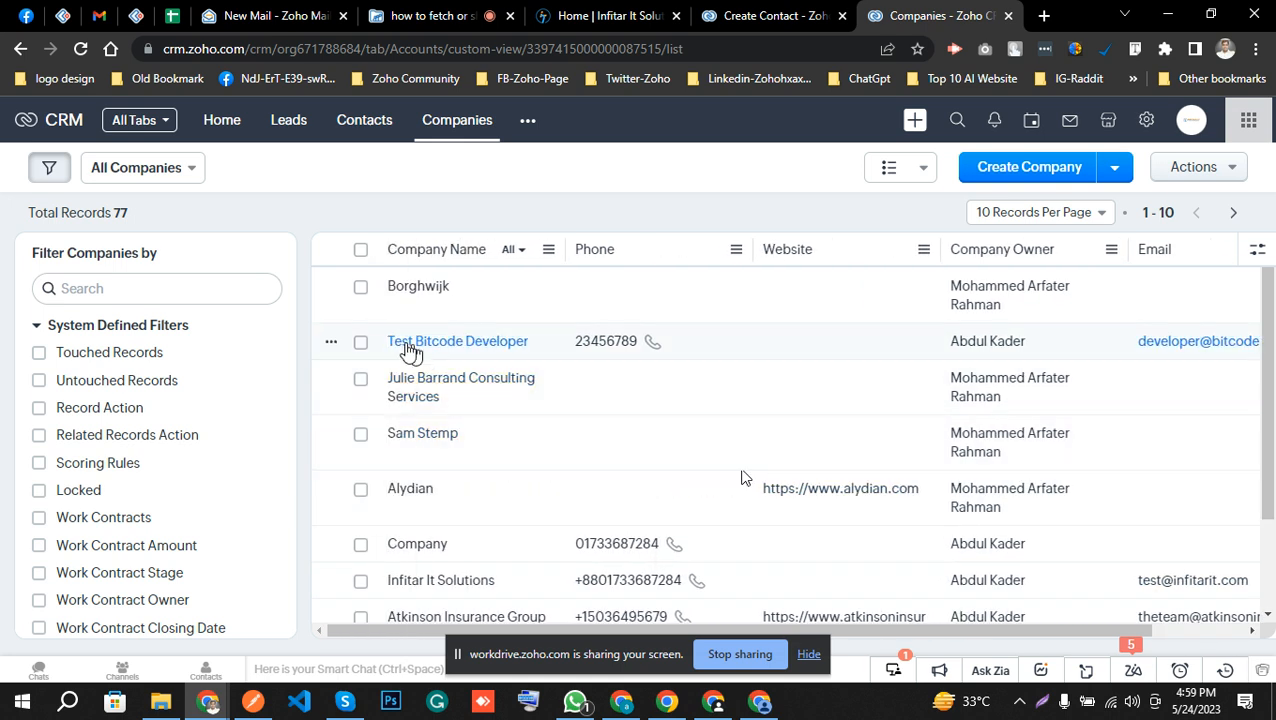
scroll(1000, 370, "right", 2)
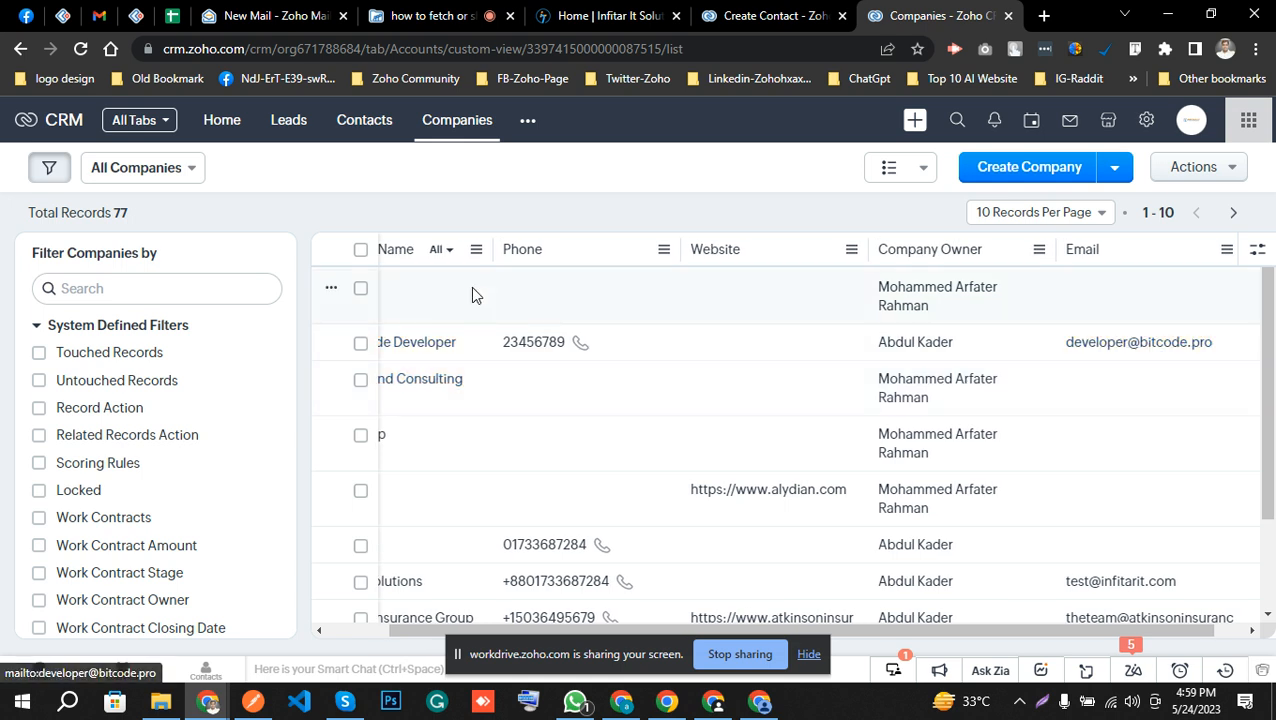
Start a new contact and choose Test Bitcode Developer as its Company Name
left_click(383, 128)
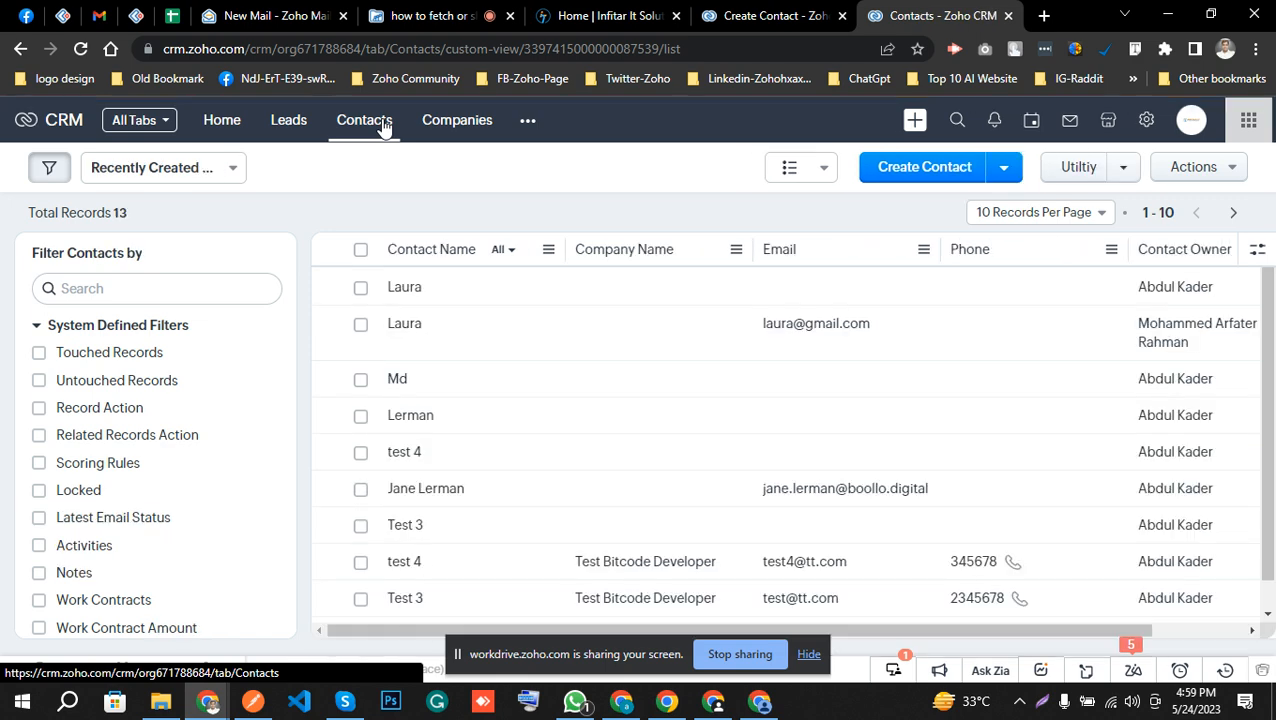
left_click(918, 172)
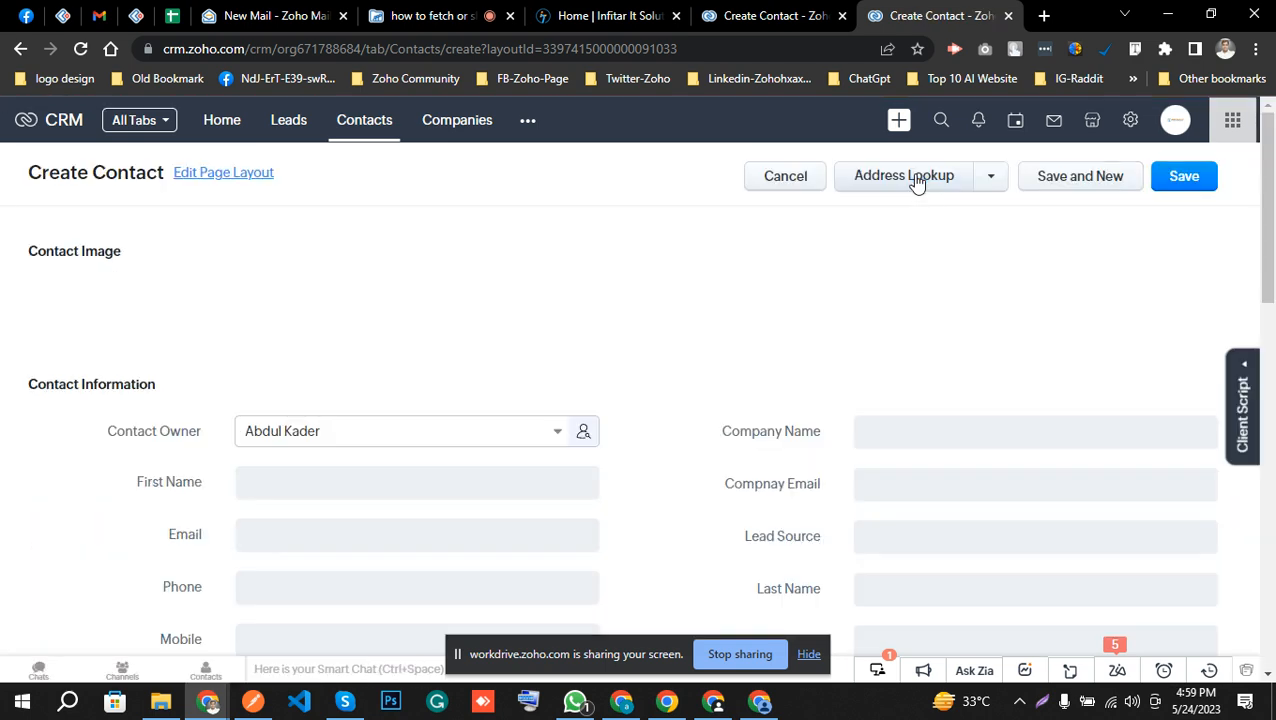
scroll(707, 432, "down", 2)
scroll(709, 432, "down", 2)
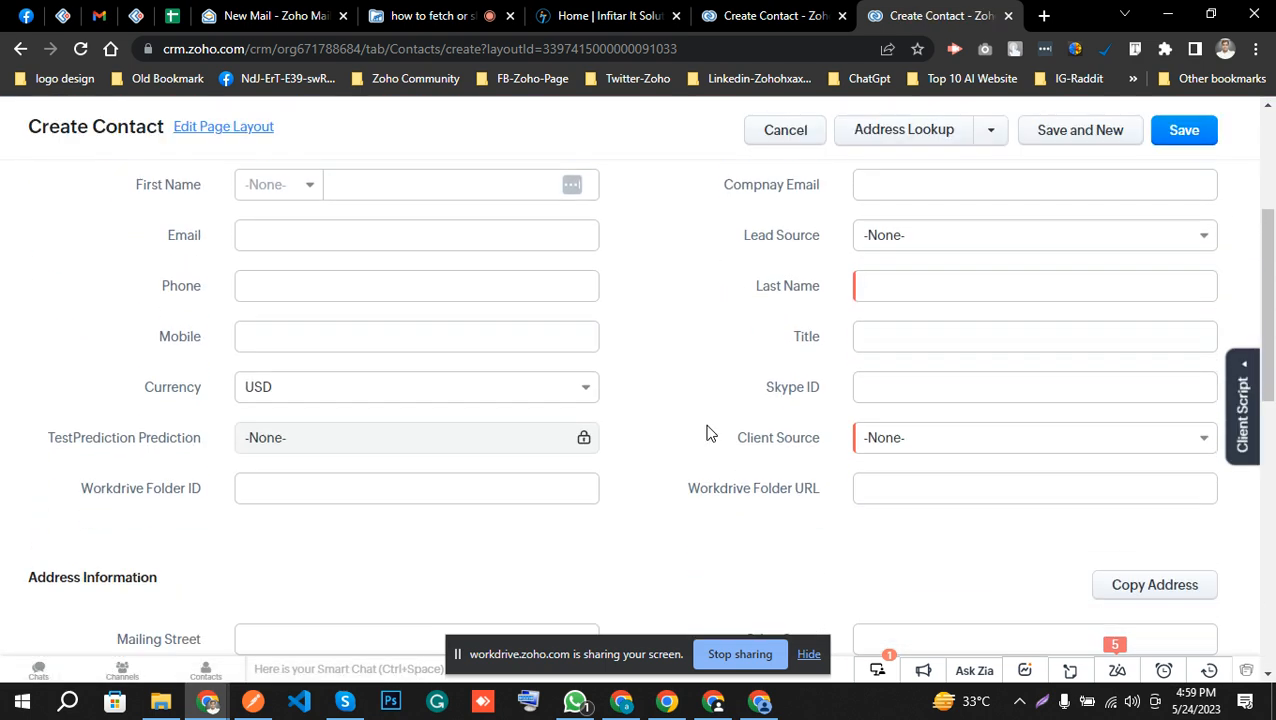
scroll(709, 432, "up", 1)
left_click(909, 236)
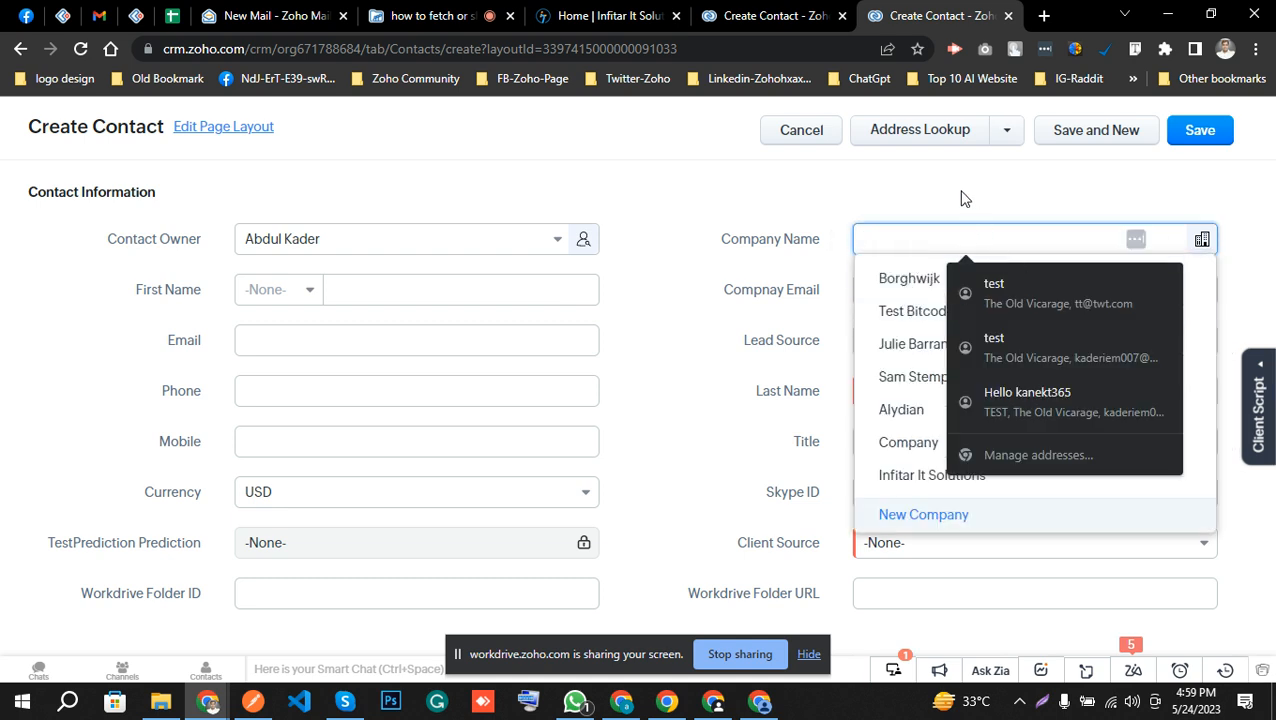
left_click(917, 312)
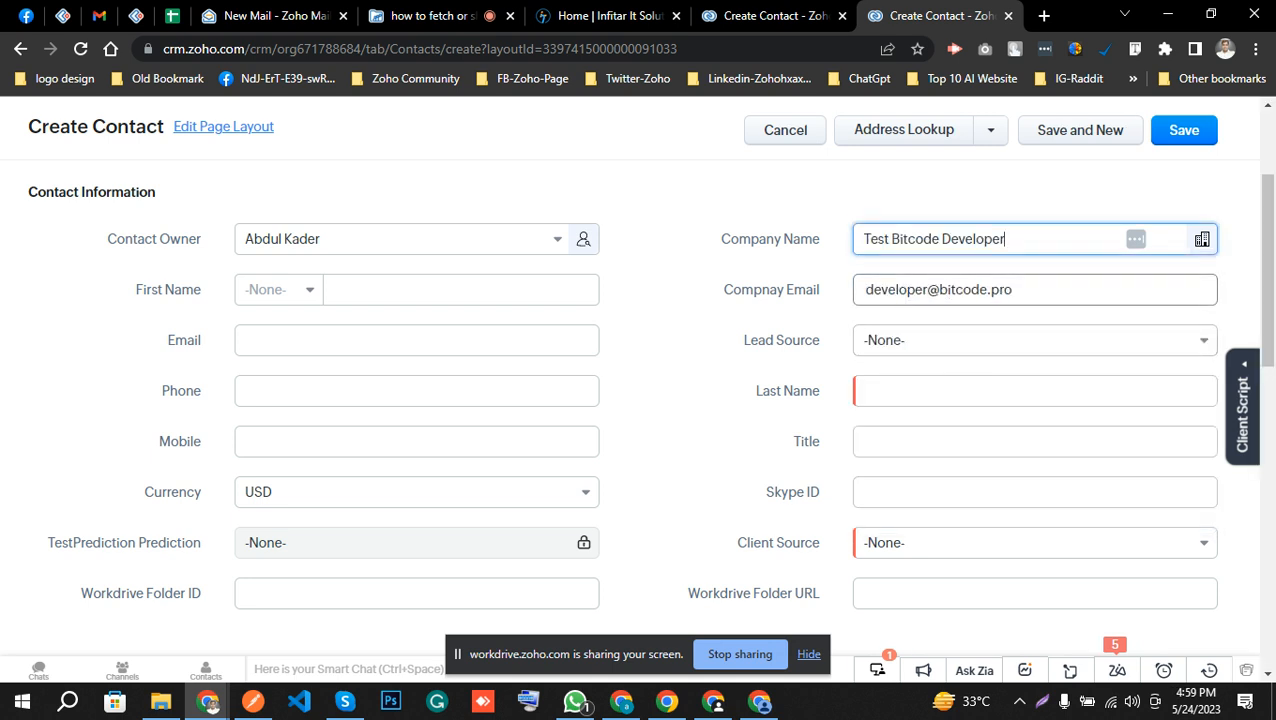
Check the Compnay Email field and the surrounding contact information on the new contact form
double_click(1038, 292)
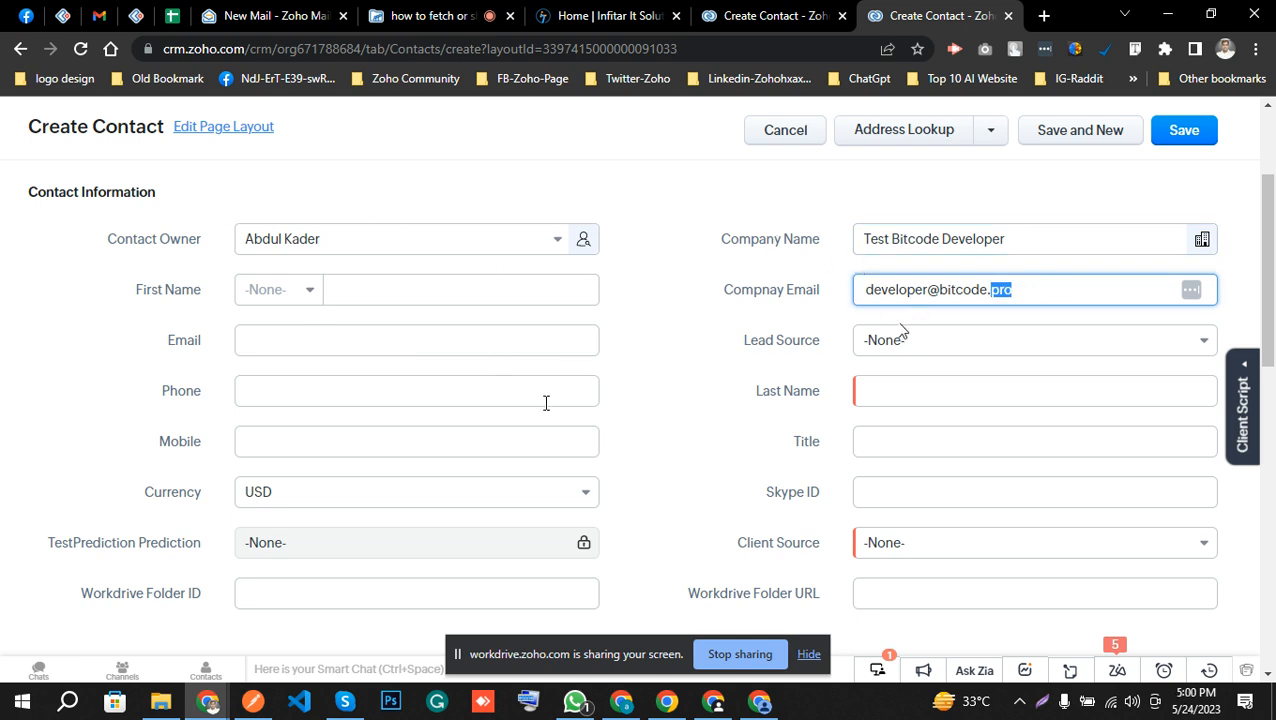
scroll(678, 351, "up", 2)
scroll(678, 351, "down", 2)
scroll(678, 351, "up", 2)
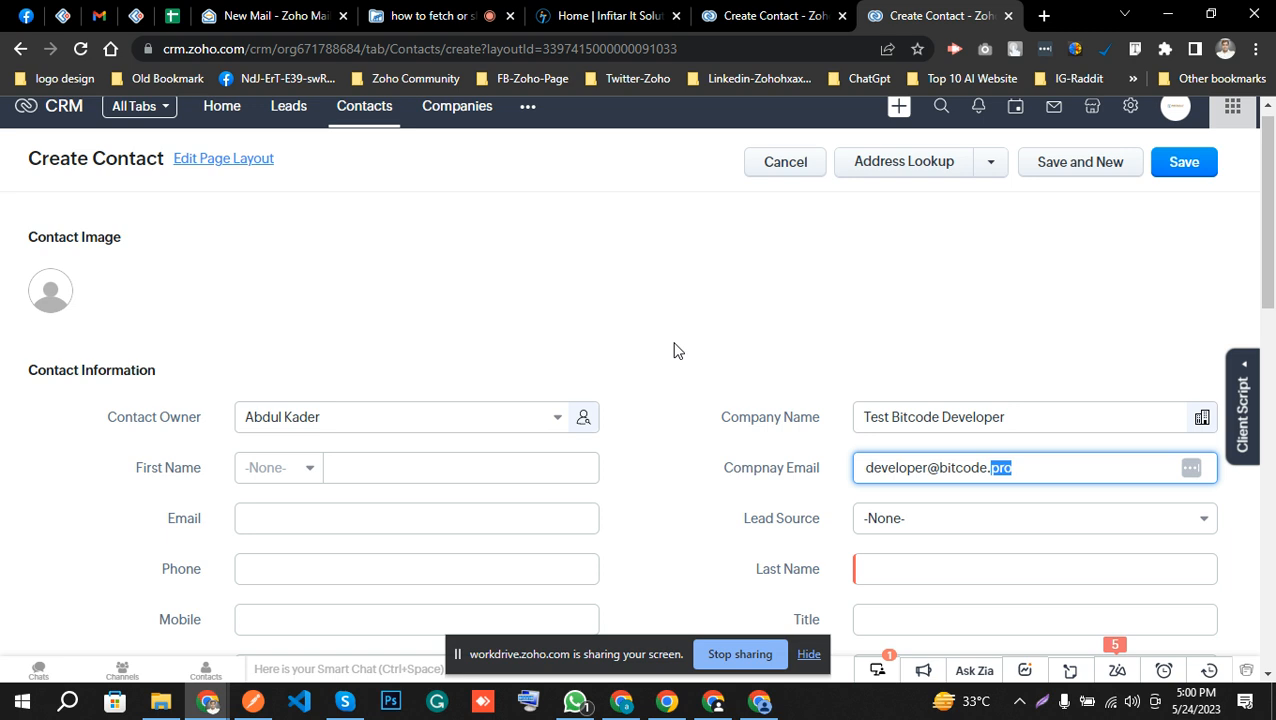
scroll(678, 351, "down", 1)
scroll(678, 351, "up", 1)
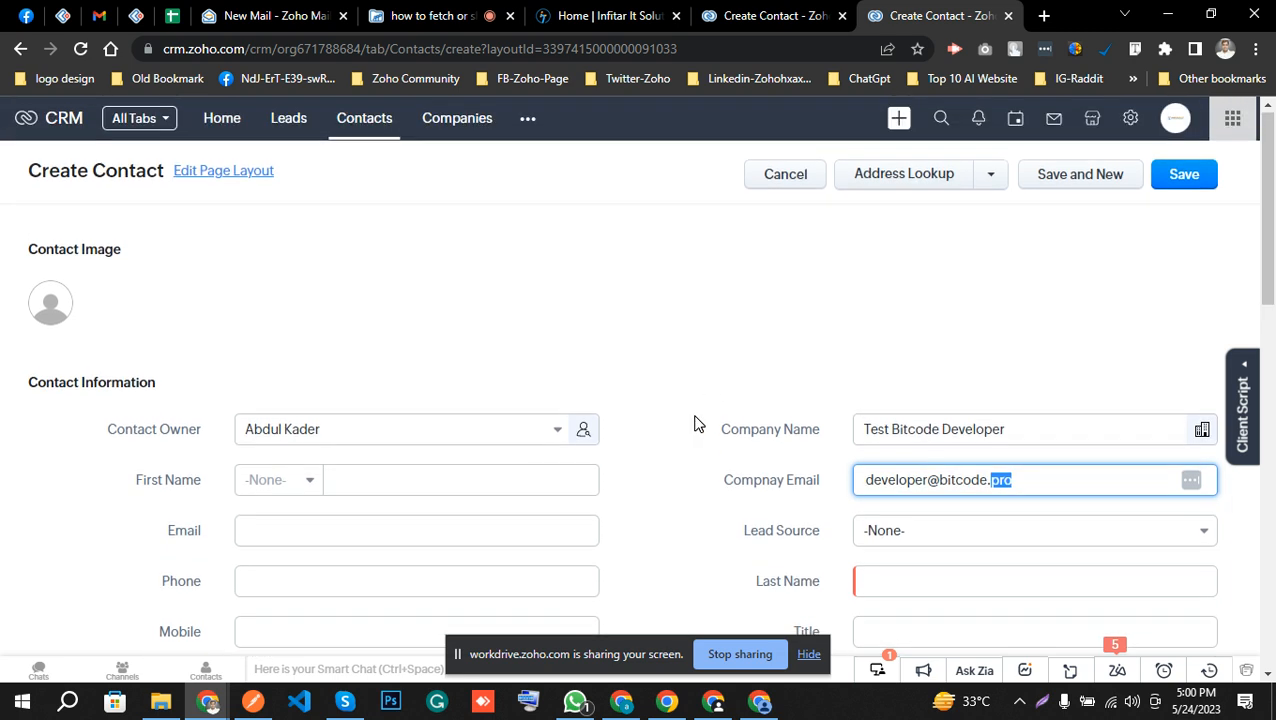
scroll(678, 351, "down", 2)
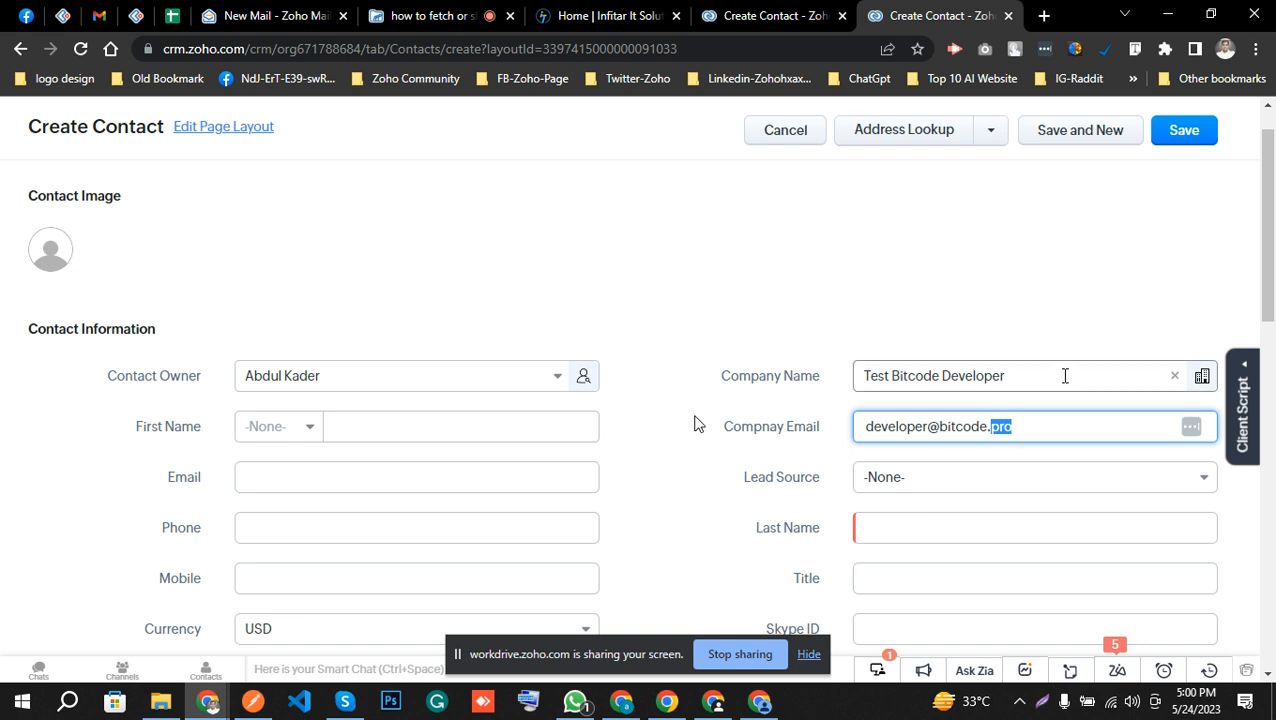
left_click(1064, 375)
left_click(723, 219)
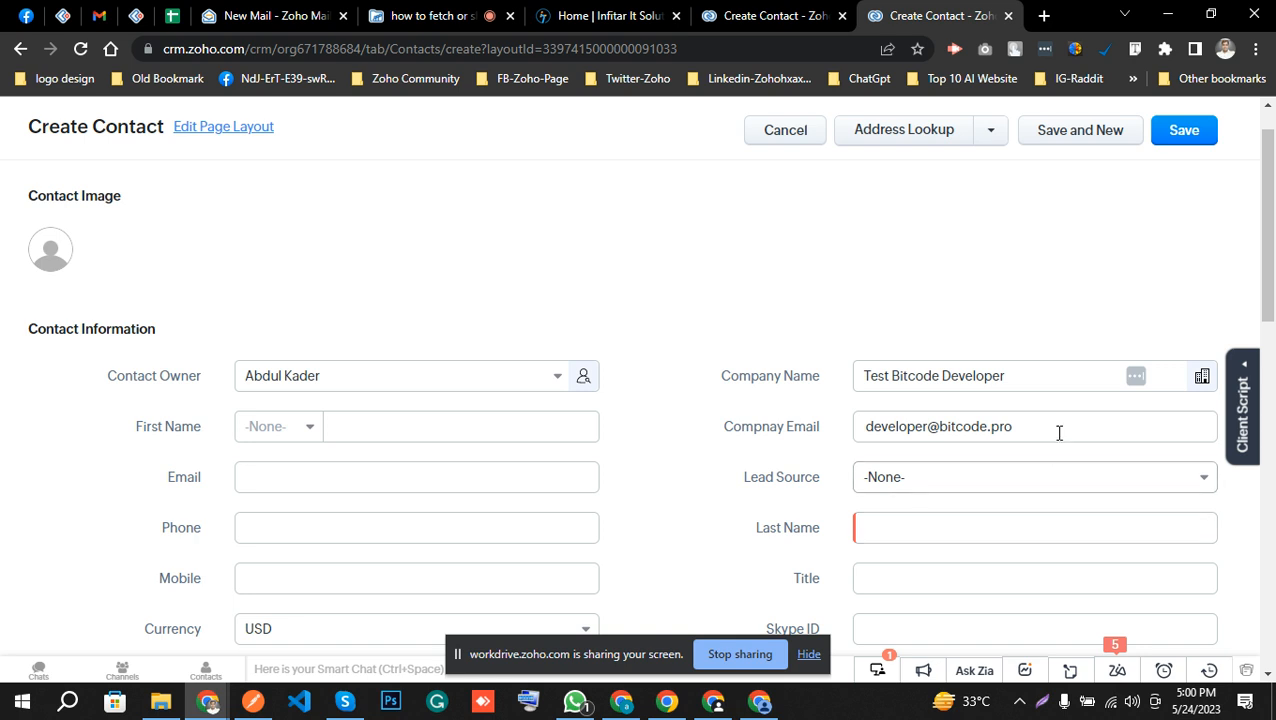
left_click(1170, 384)
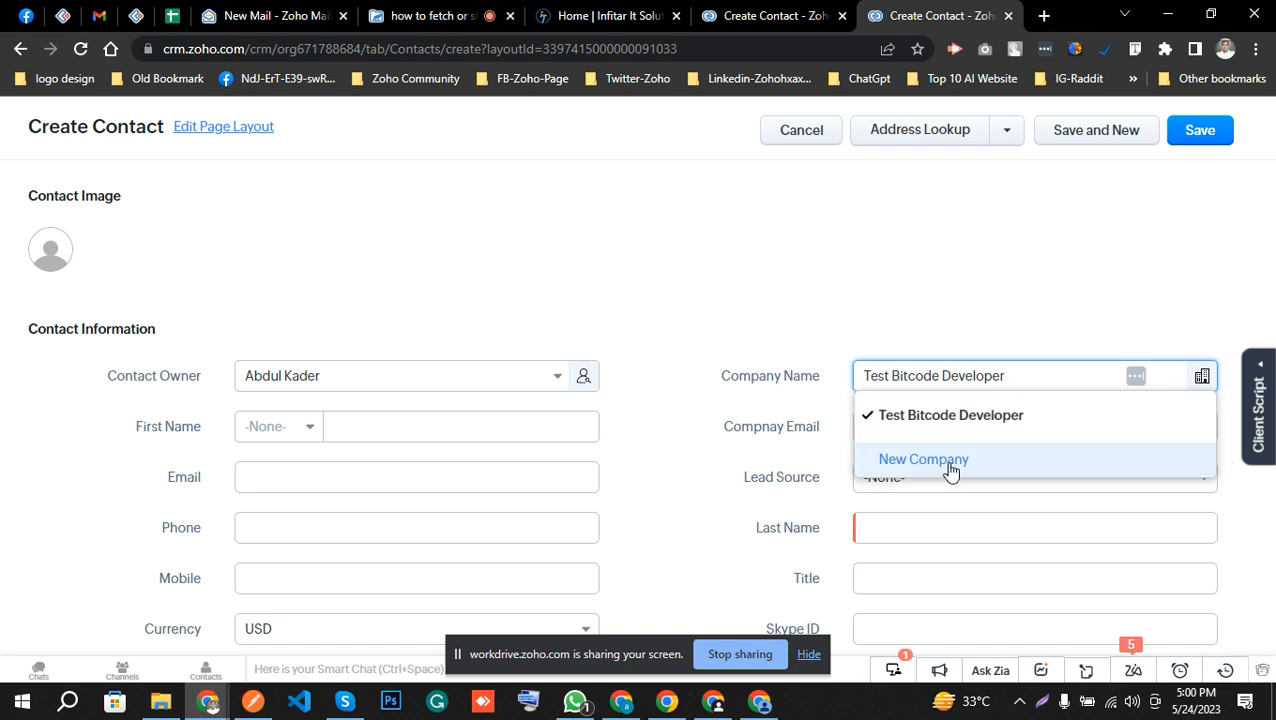
double_click(746, 427)
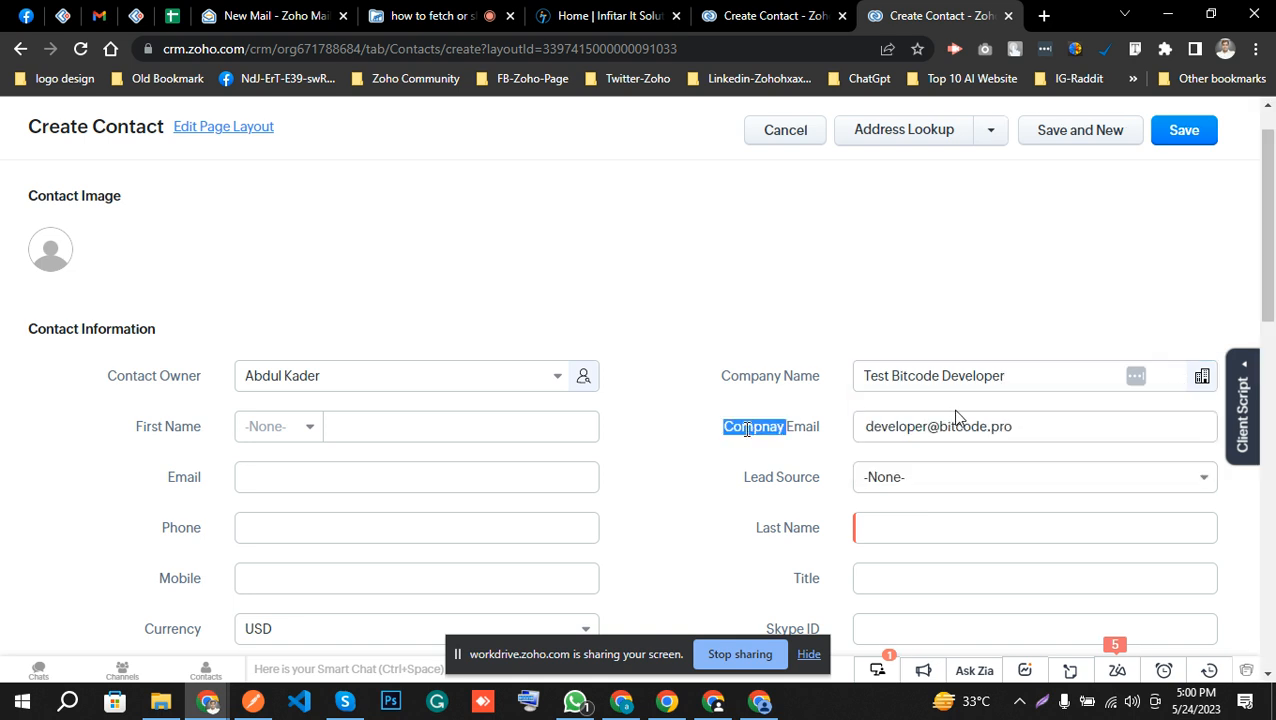
Replace the contact's Company Name with the "t" match that has "Test" mid-name, and check the Compnay Email field
left_click(1177, 377)
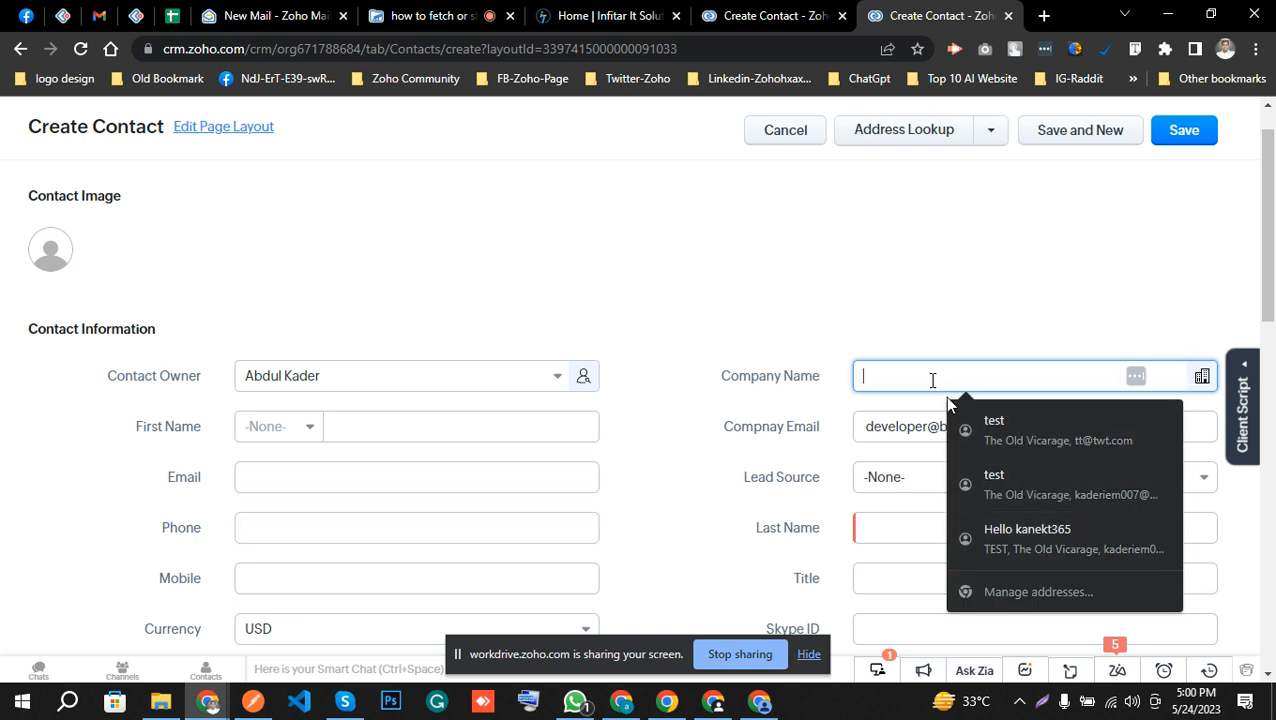
type("t")
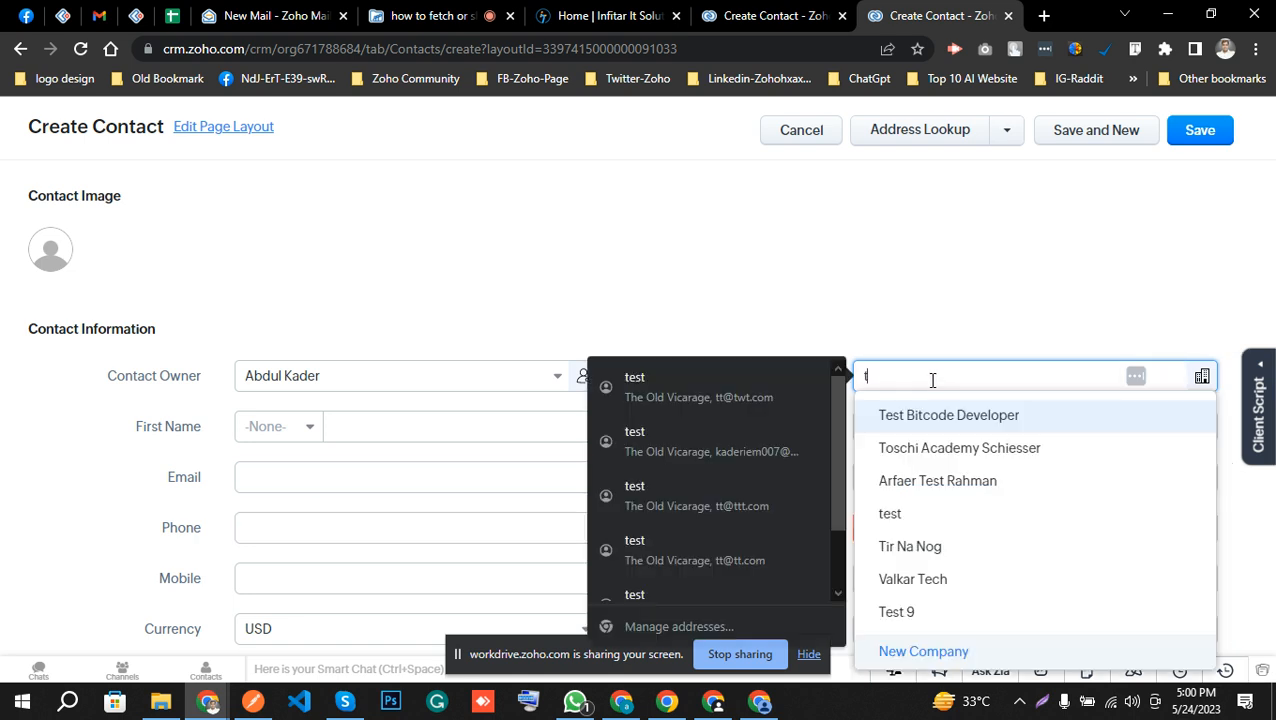
left_click(940, 485)
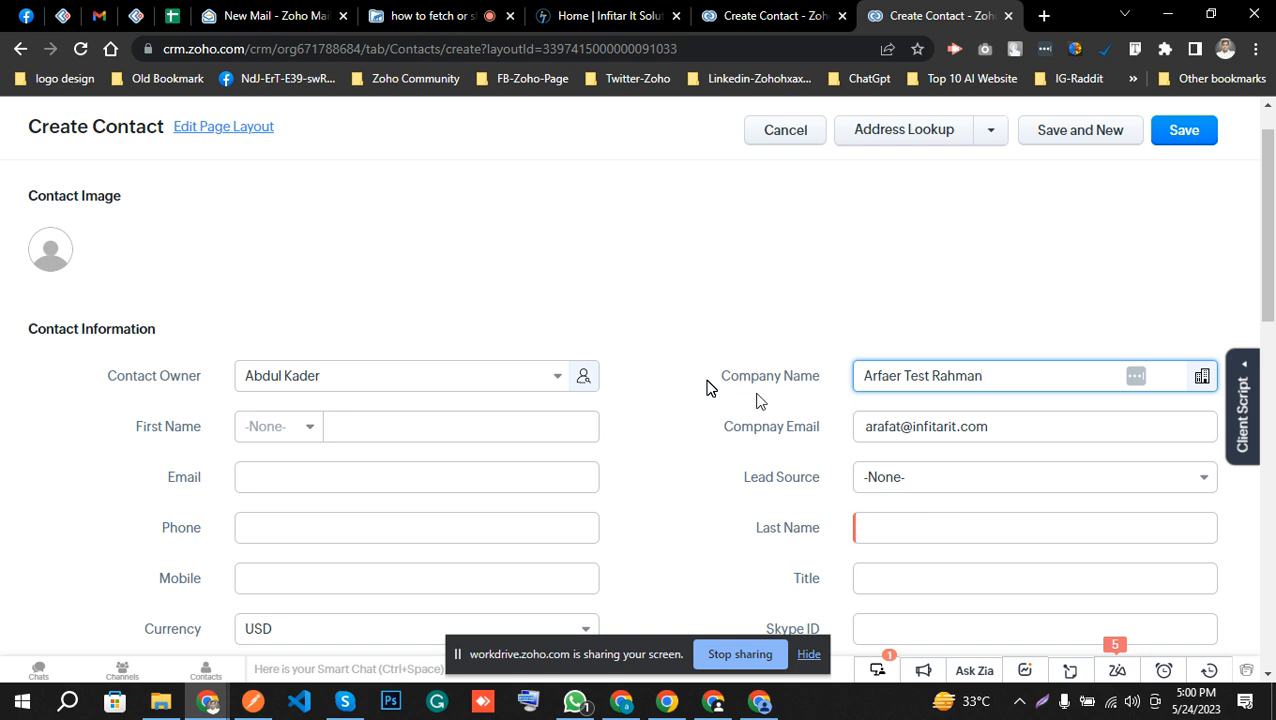
double_click(801, 426)
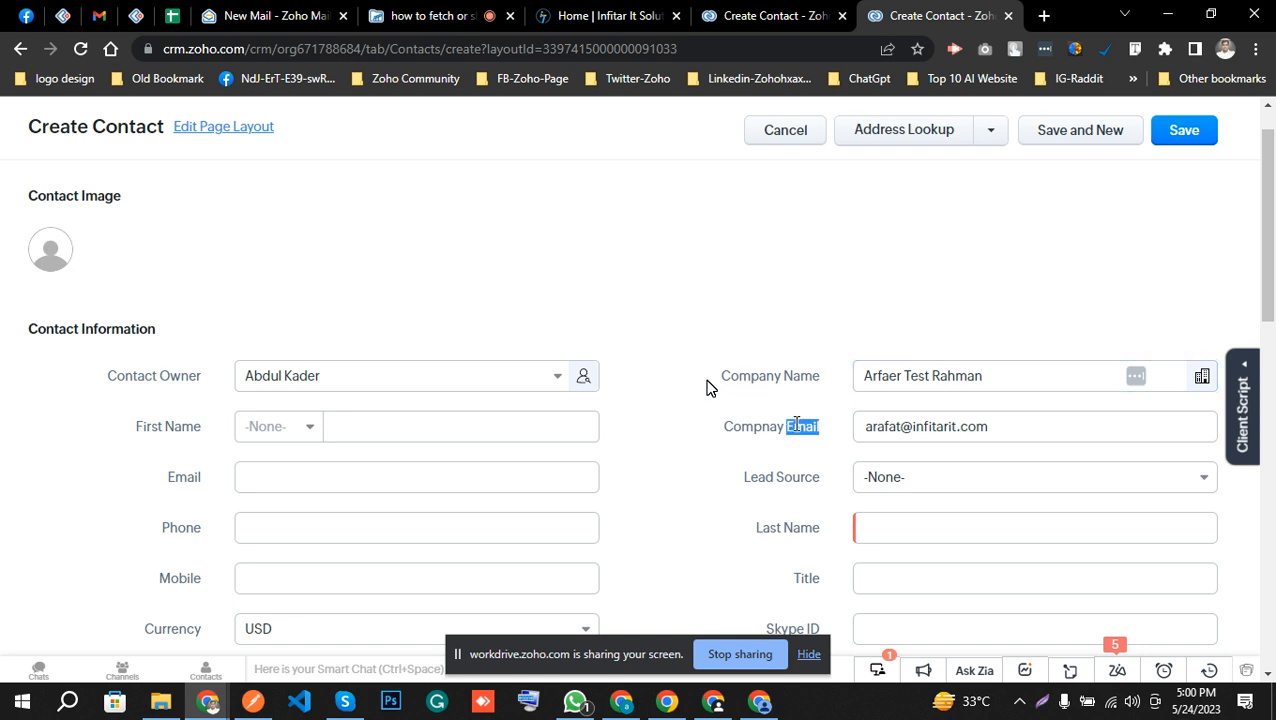